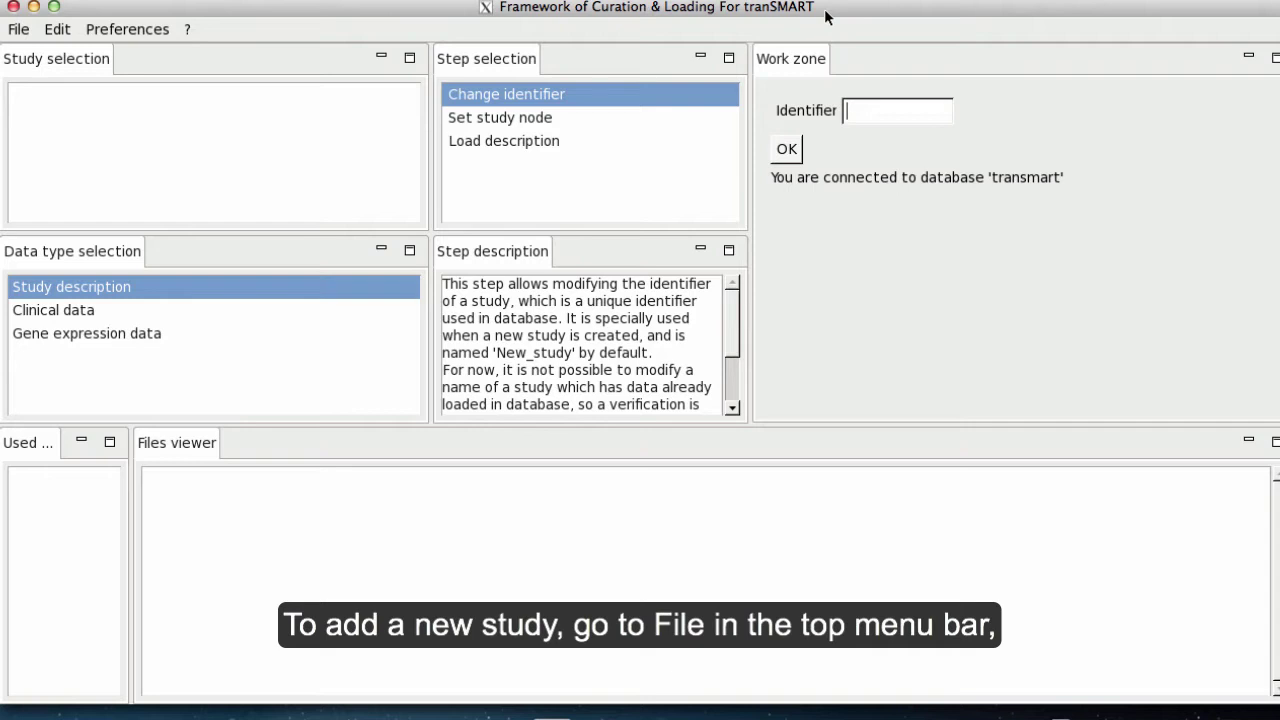
Add a new study and change its identifier to My_study_GB.
{"action": "left_click", "coordinate": [19, 29]}
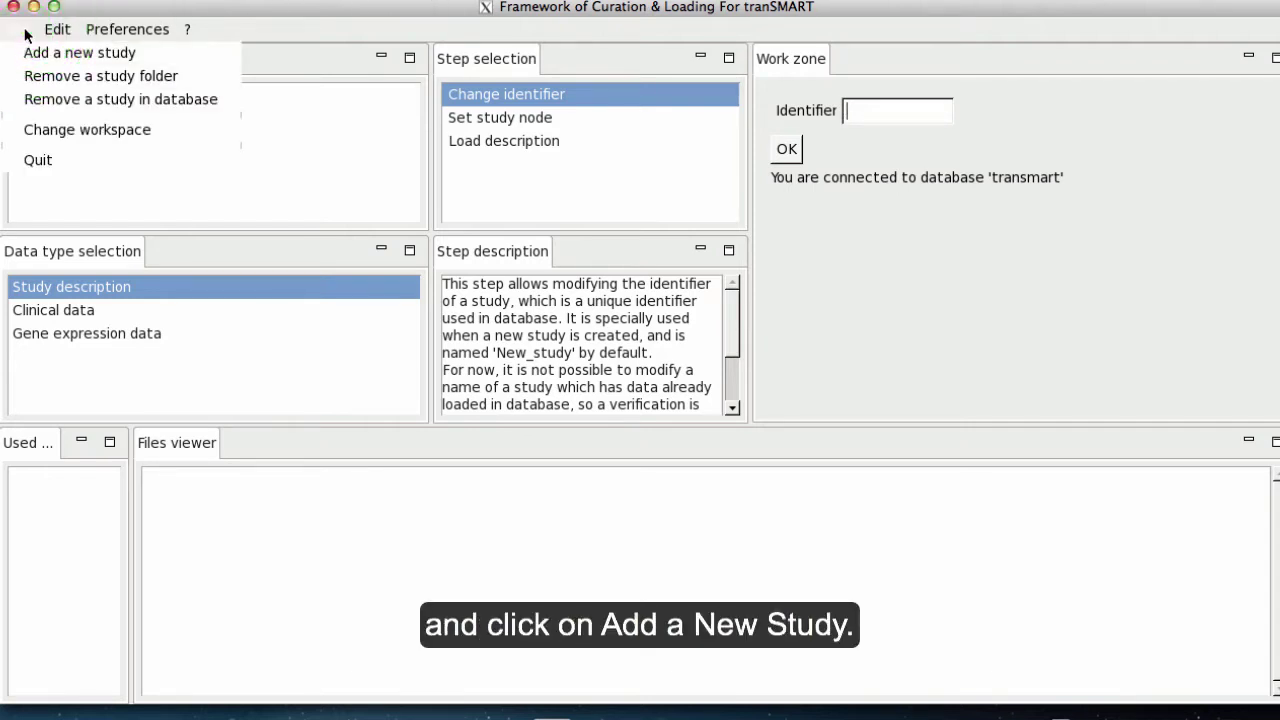
{"action": "left_click", "coordinate": [40, 54]}
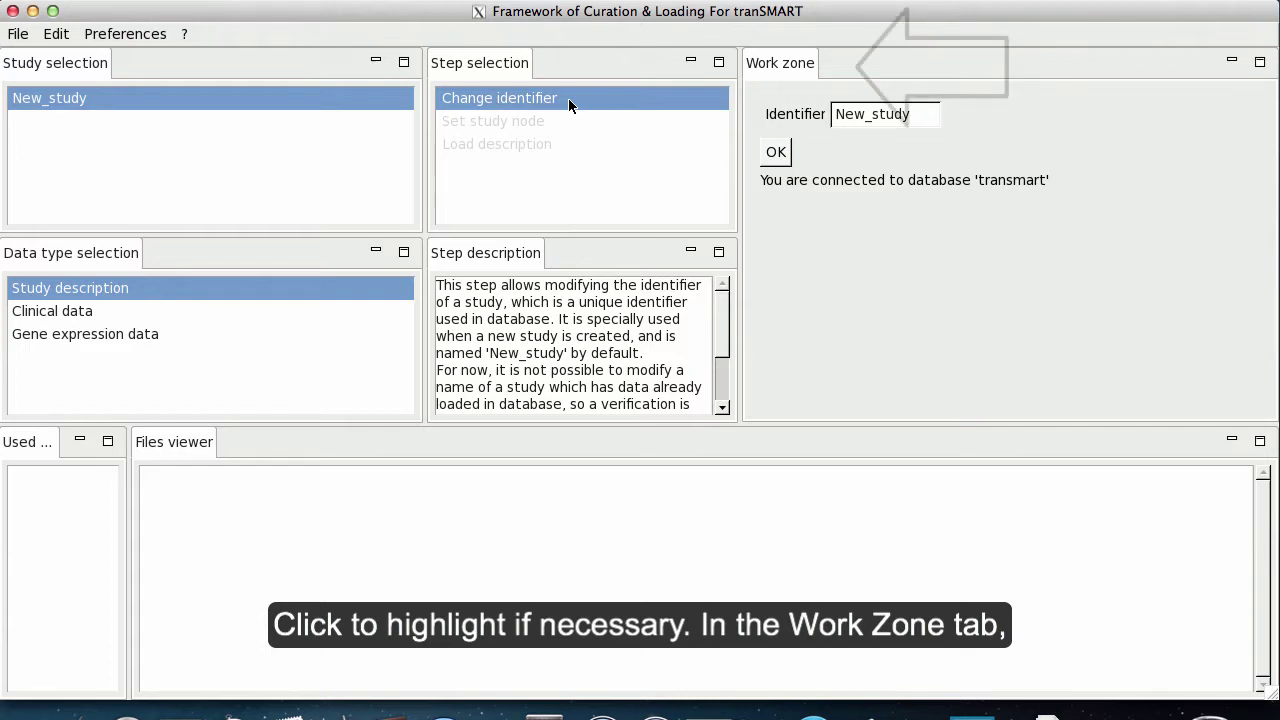
{"action": "left_click", "coordinate": [865, 114]}
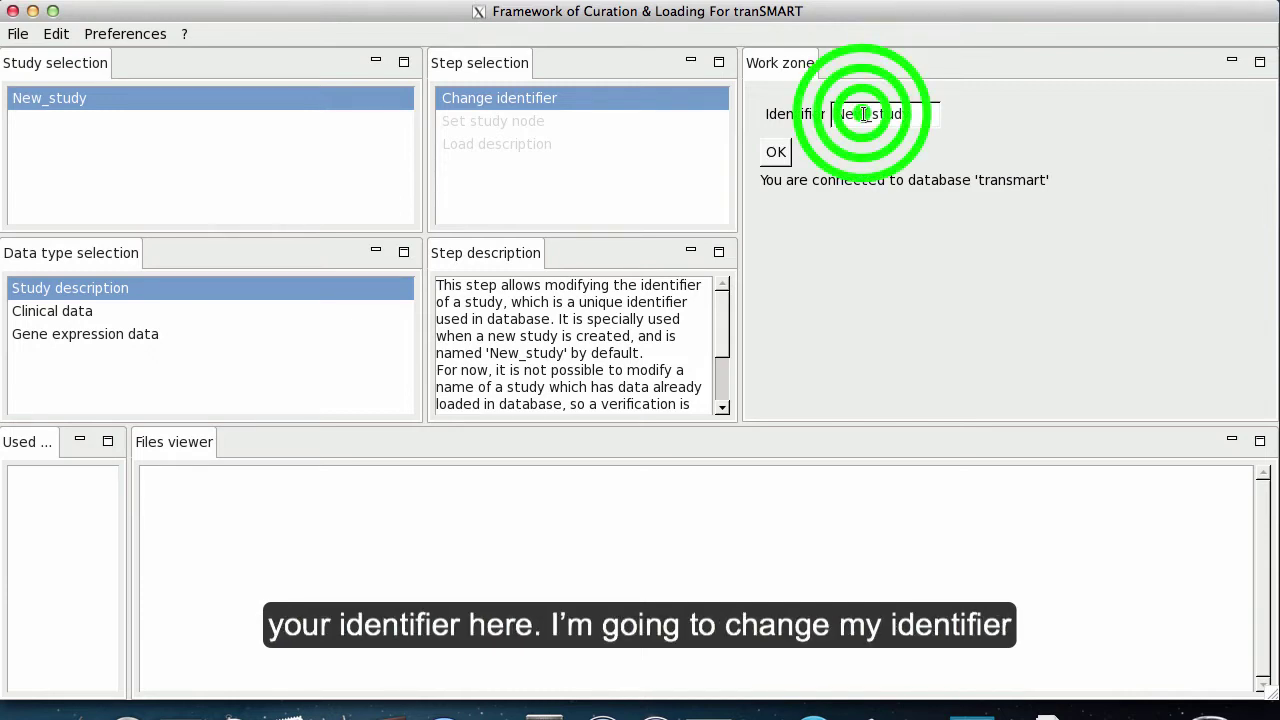
{"action": "key", "text": "BackSpace"}
{"action": "key", "text": "BackSpace"}
{"action": "key", "text": "BackSpace"}
{"action": "type", "text": "My"}
{"action": "left_click", "coordinate": [899, 115]}
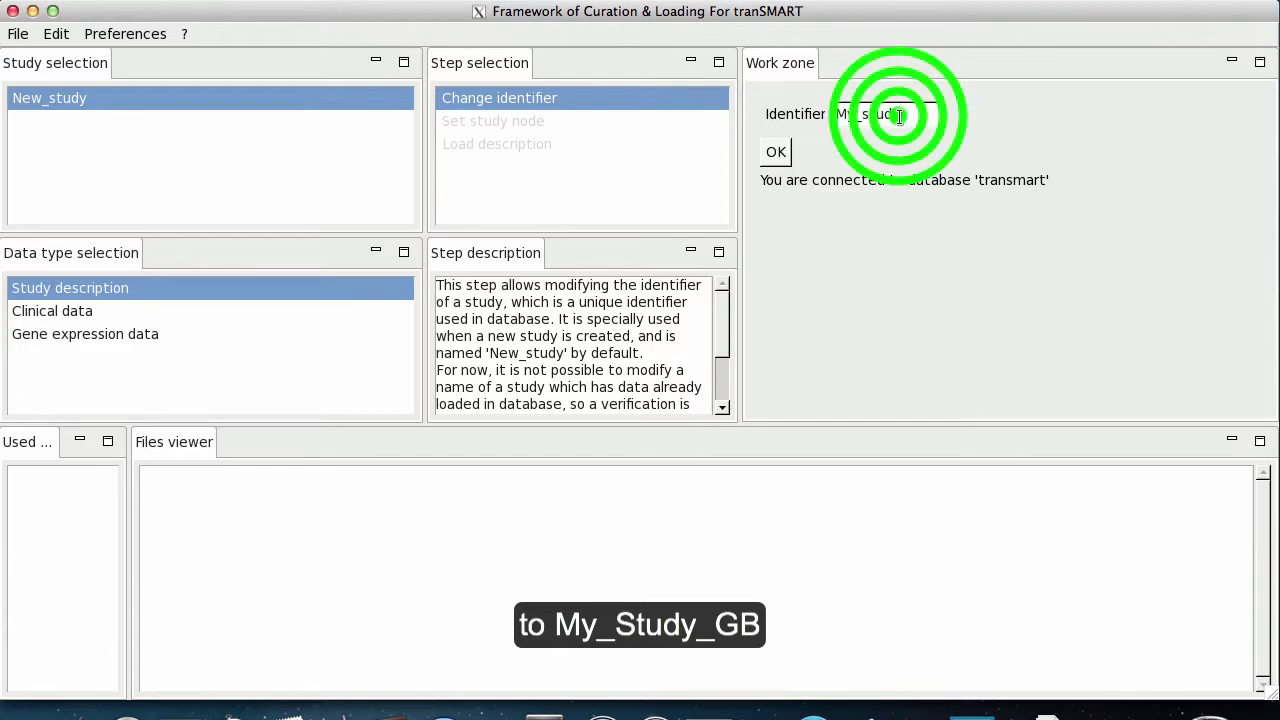
{"action": "type", "text": "_GB"}
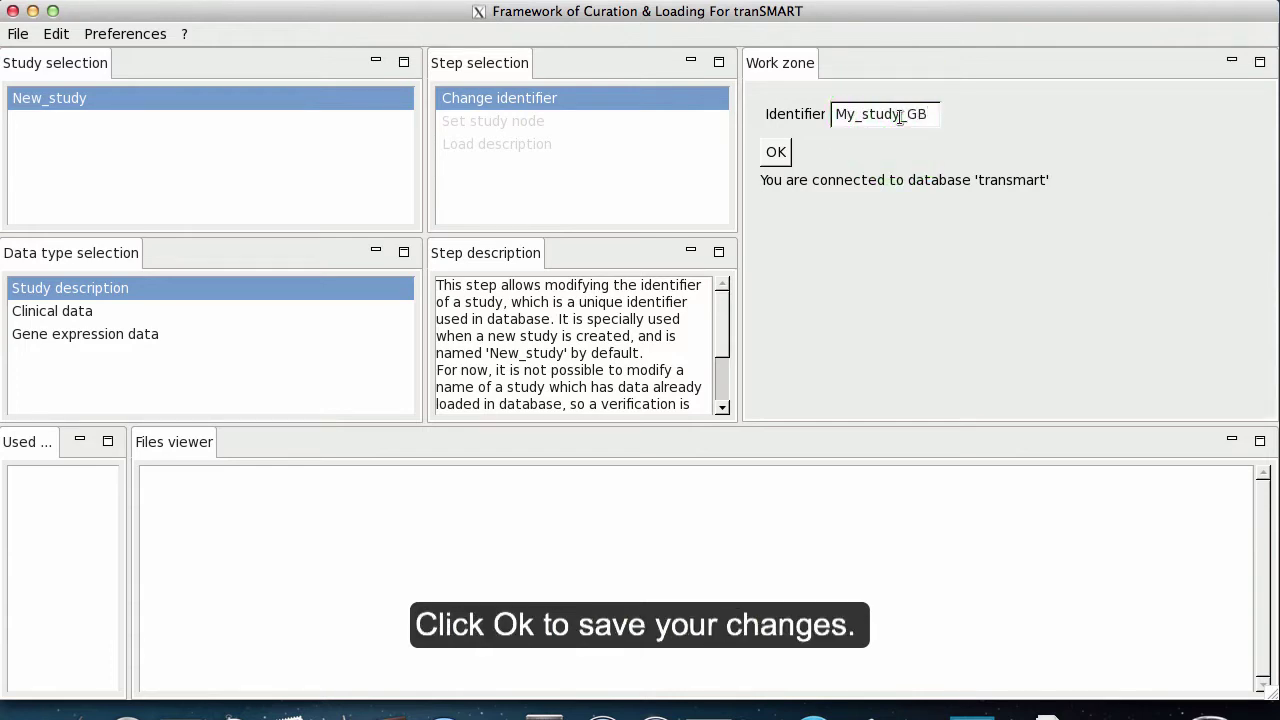
{"action": "left_click", "coordinate": [784, 155]}
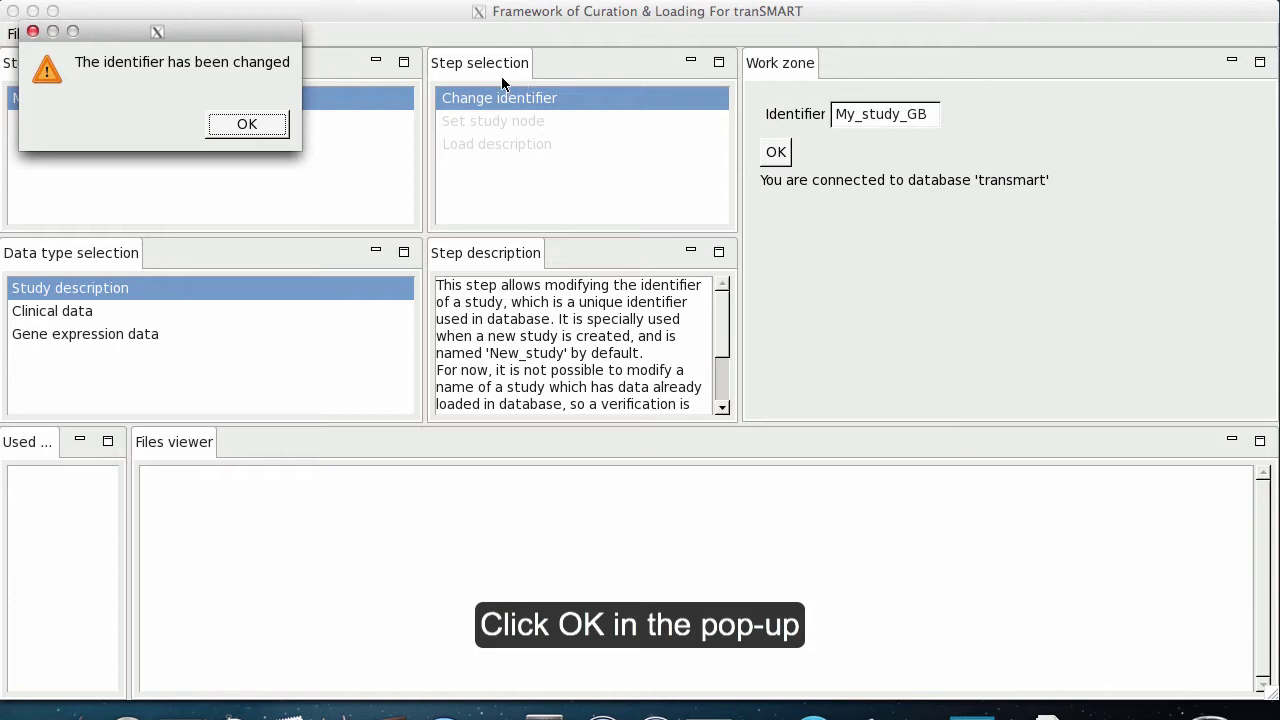
{"action": "left_click", "coordinate": [245, 125]}
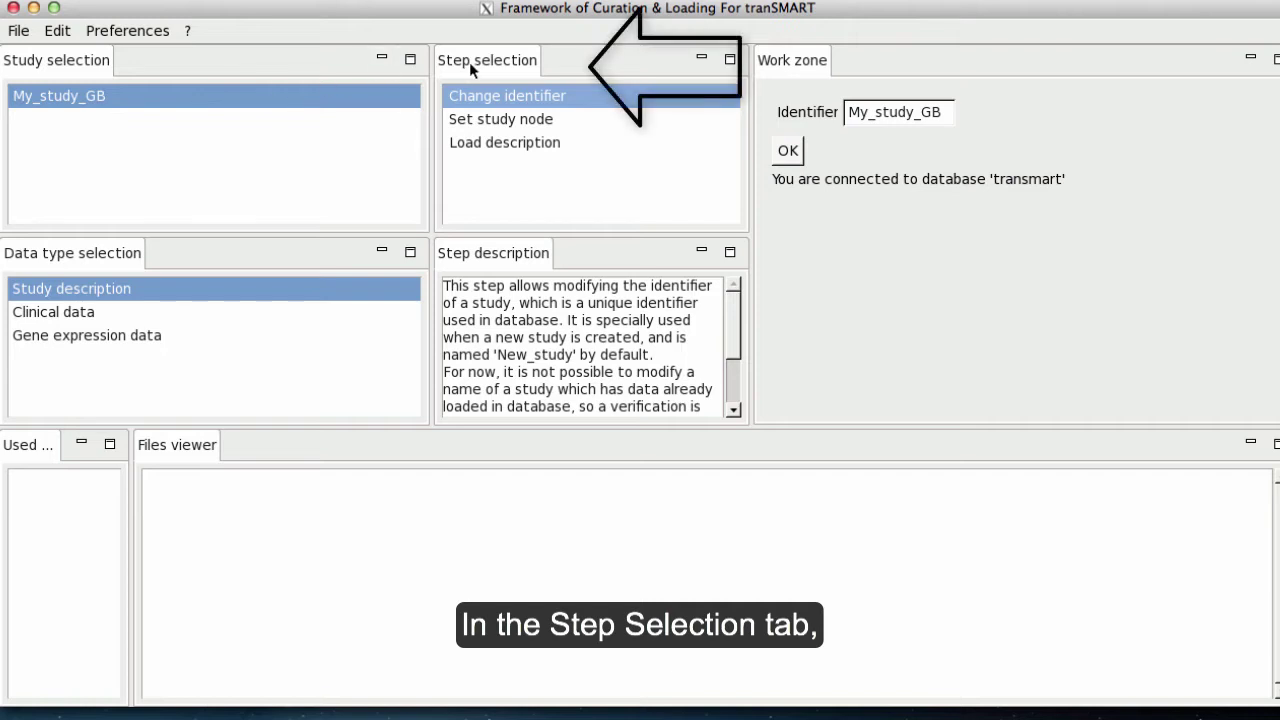
Add a study titled Test_GB under Public Studies in the study node tree.
{"action": "left_click", "coordinate": [549, 122]}
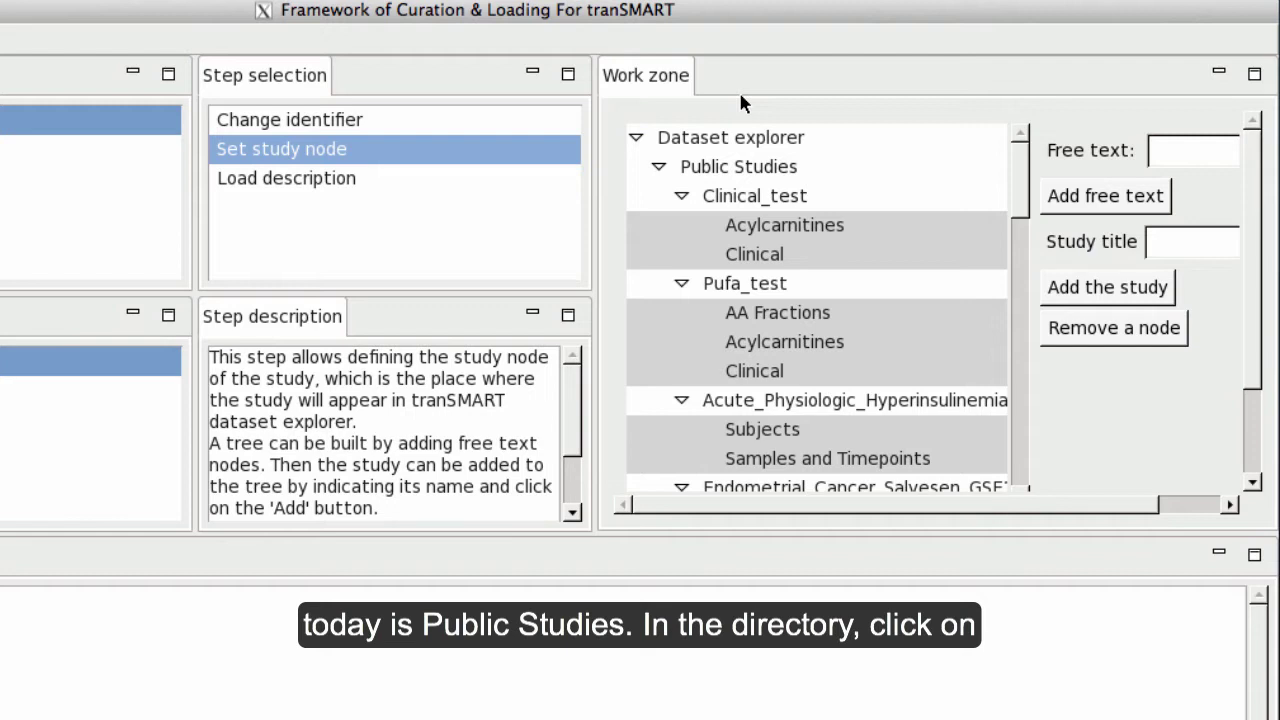
{"action": "left_click", "coordinate": [775, 170]}
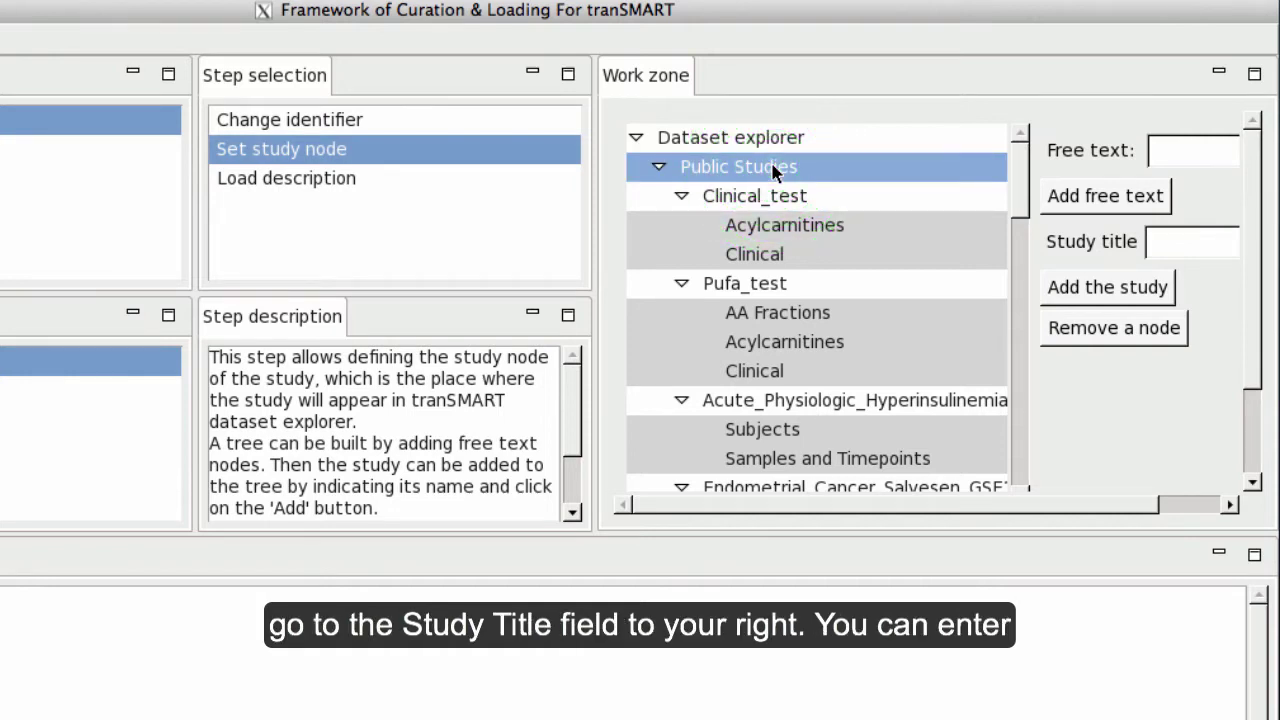
{"action": "left_click", "coordinate": [1166, 241]}
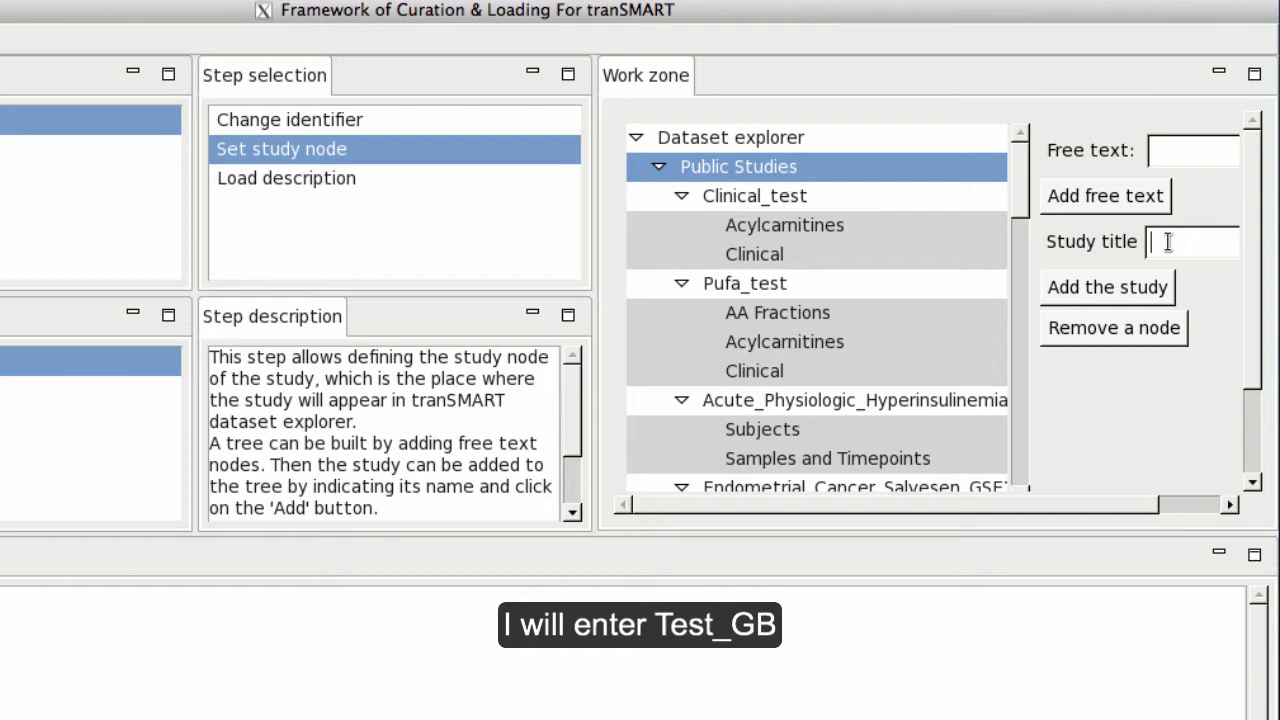
{"action": "type", "text": "Test_GB"}
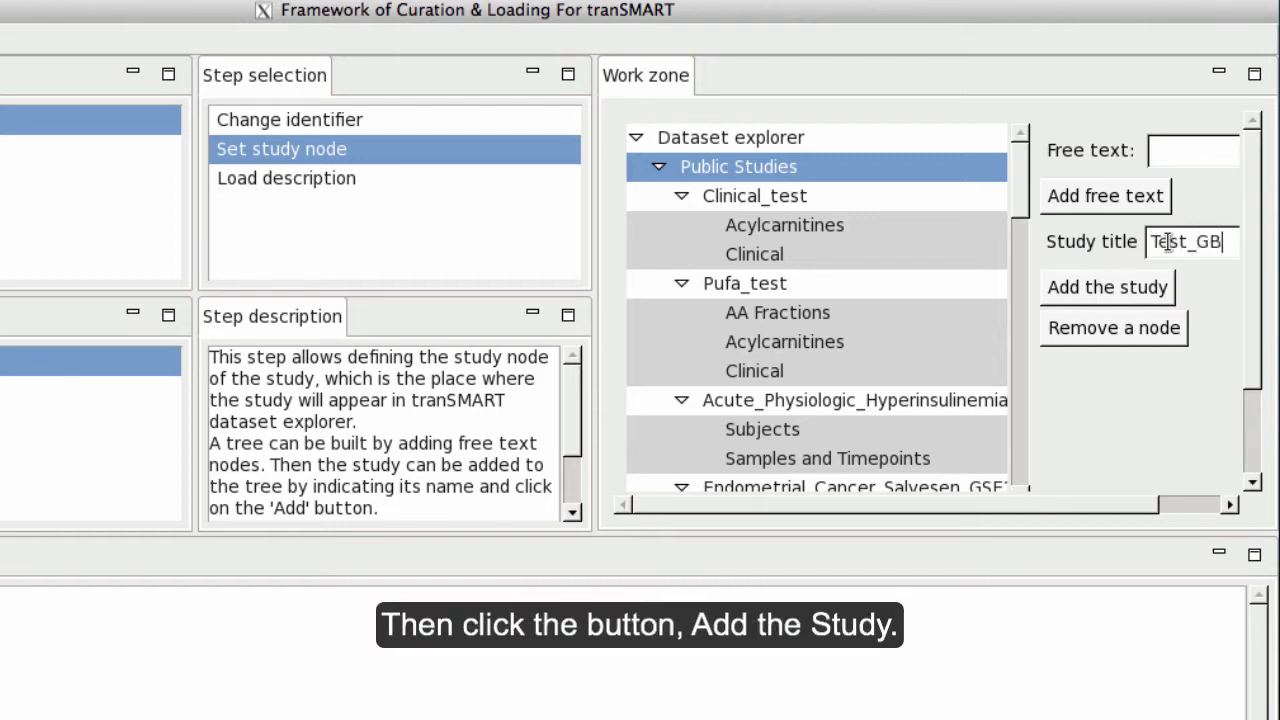
{"action": "left_click", "coordinate": [1108, 290]}
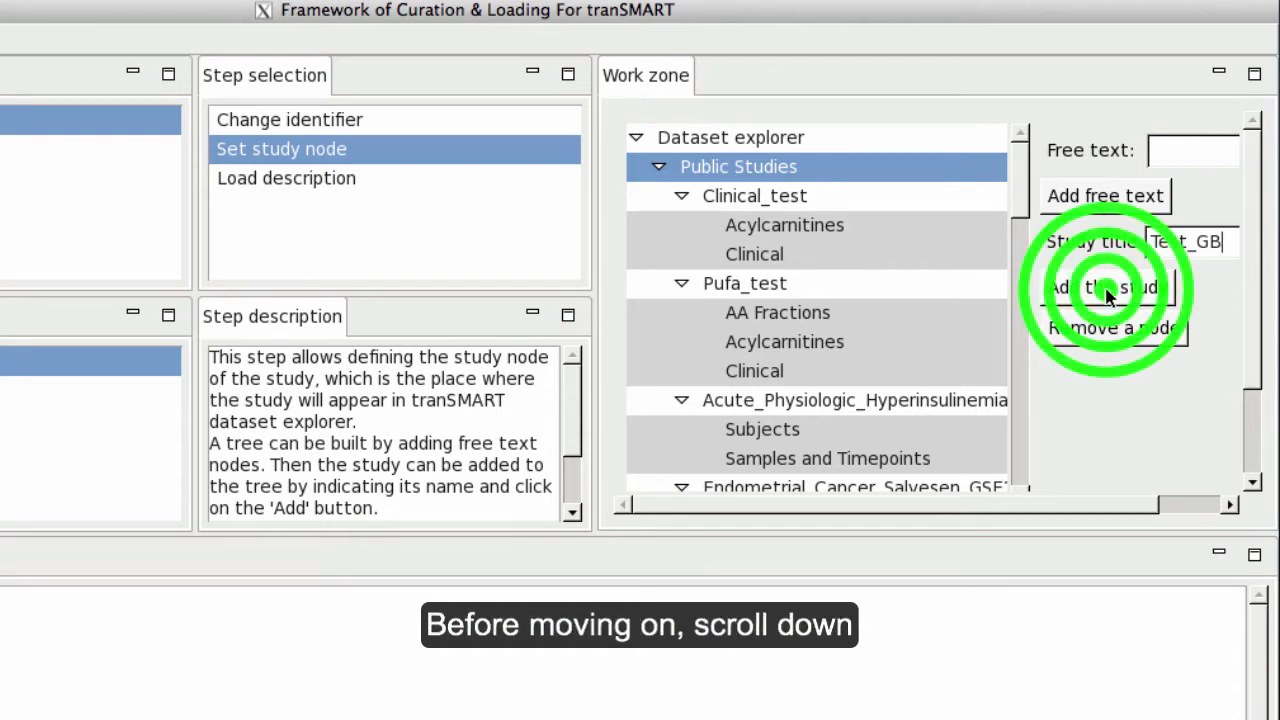
Check the Test_GB entry at the end of the dataset explorer tree and save the study node.
{"action": "left_click", "coordinate": [1020, 203]}
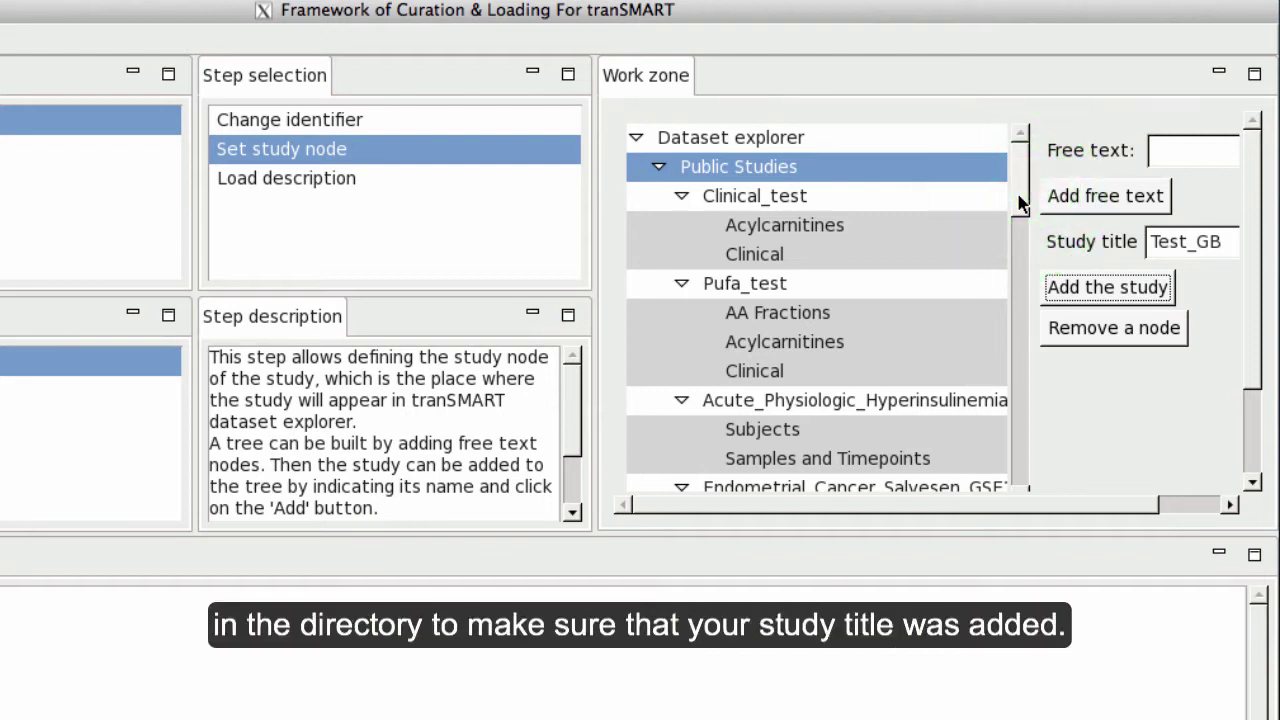
{"action": "left_click_drag", "start_coordinate": [1020, 203], "coordinate": [1012, 488]}
{"action": "left_click", "coordinate": [1235, 325]}
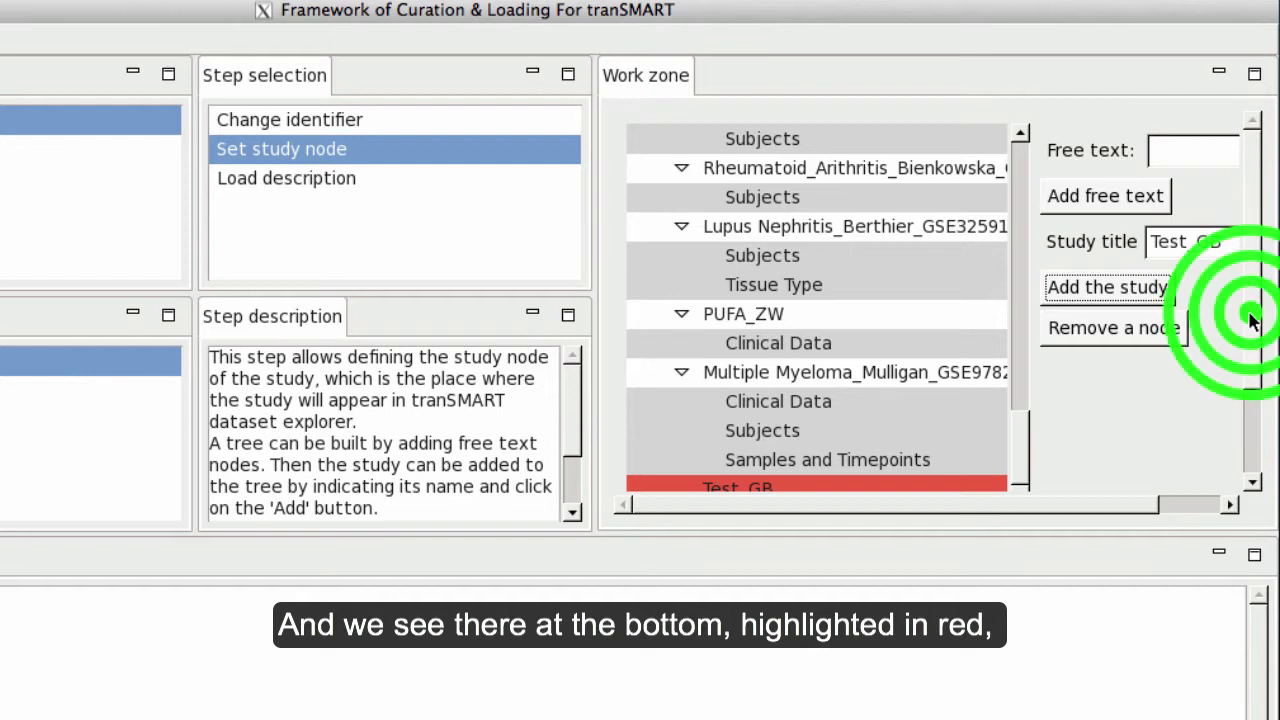
{"action": "scroll", "coordinate": [1249, 394], "scroll_direction": "down", "scroll_amount": 2}
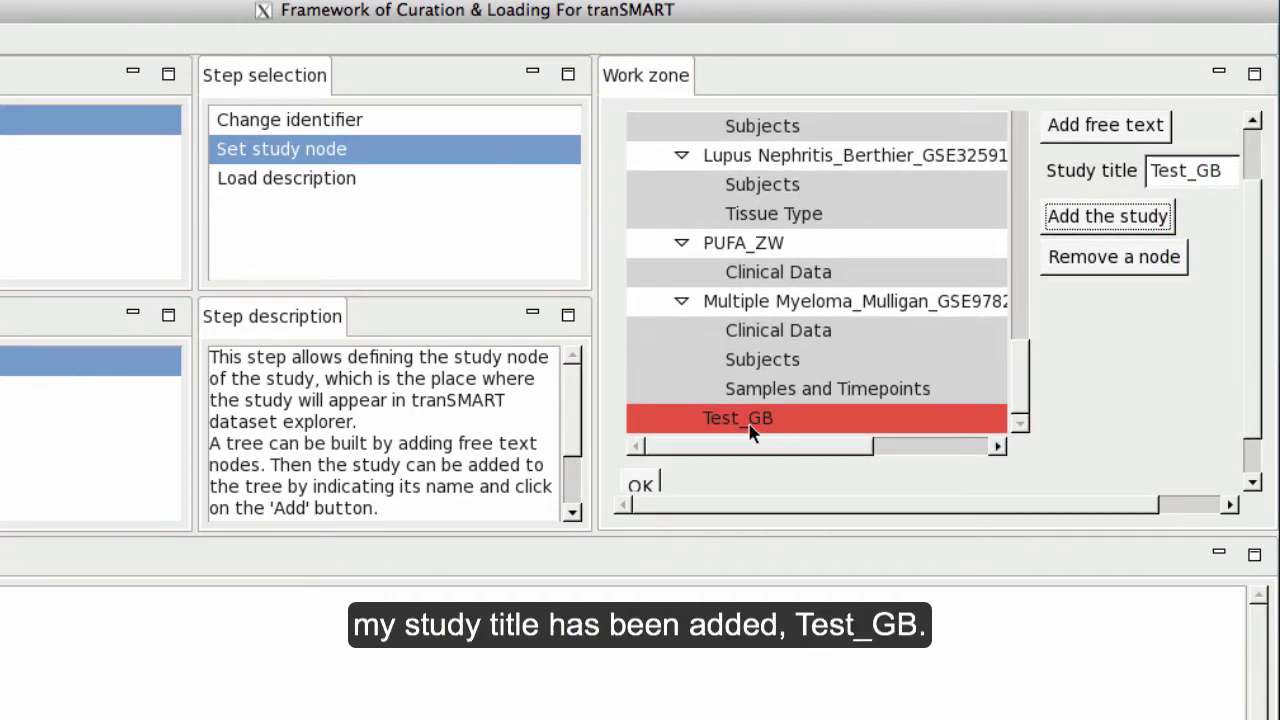
{"action": "left_click", "coordinate": [1250, 334]}
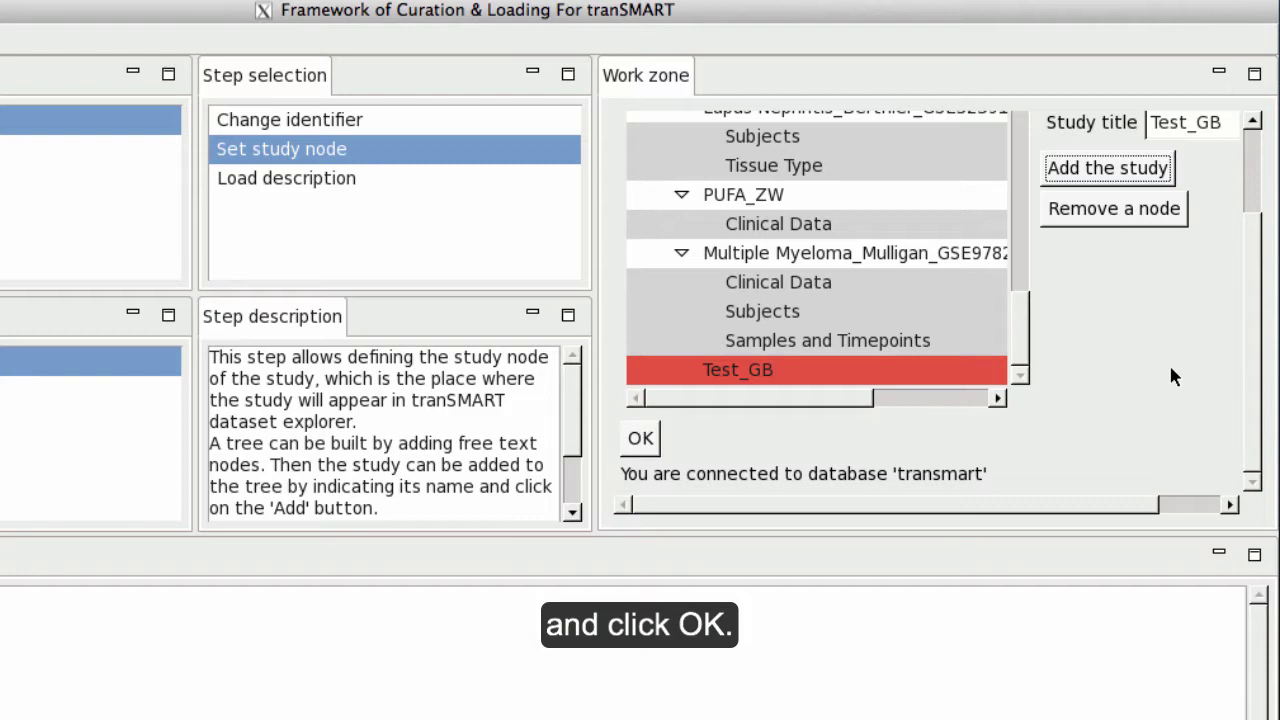
{"action": "left_click", "coordinate": [642, 440]}
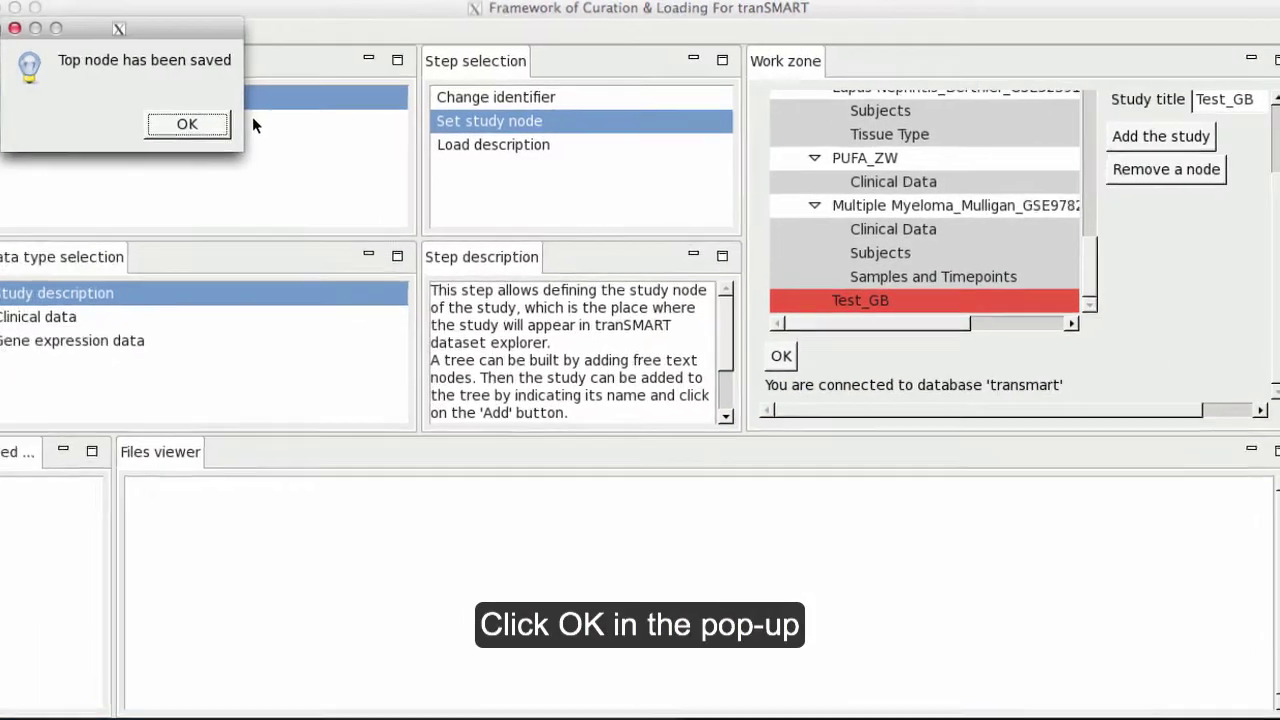
{"action": "left_click", "coordinate": [220, 124]}
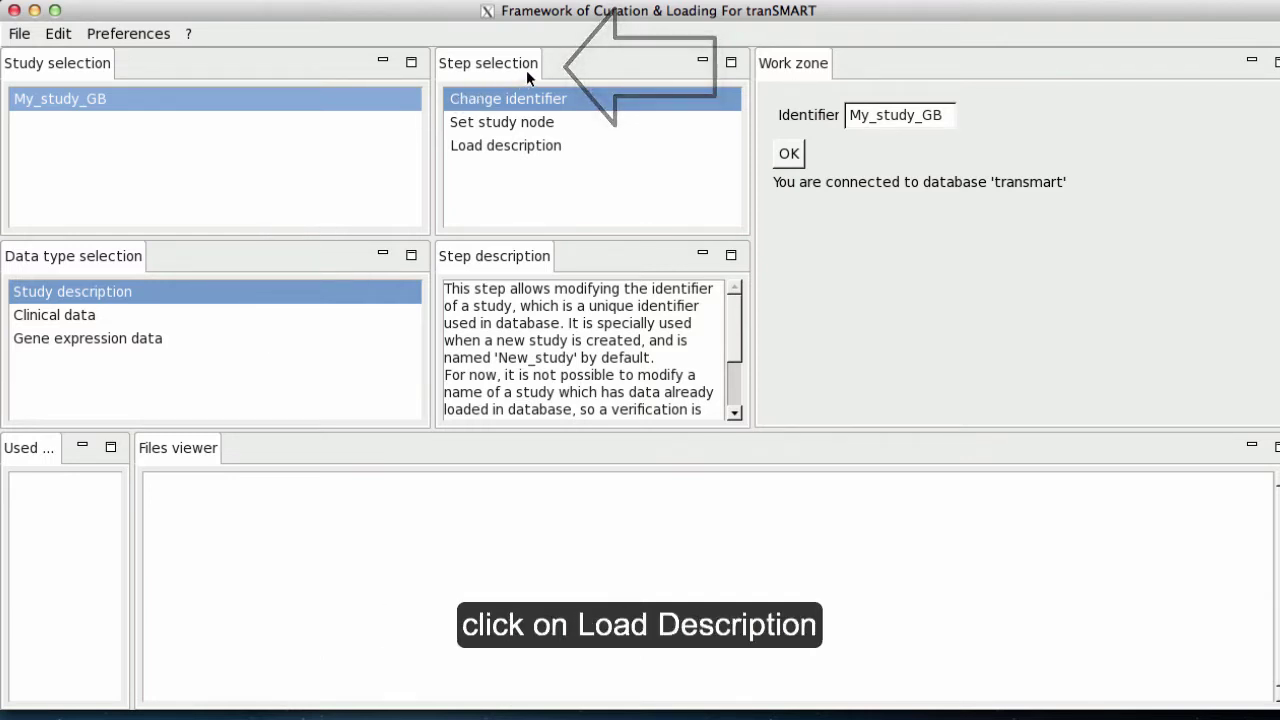
Add a description tag with field "testing" and value "testing", and load the study description.
{"action": "left_click", "coordinate": [541, 147]}
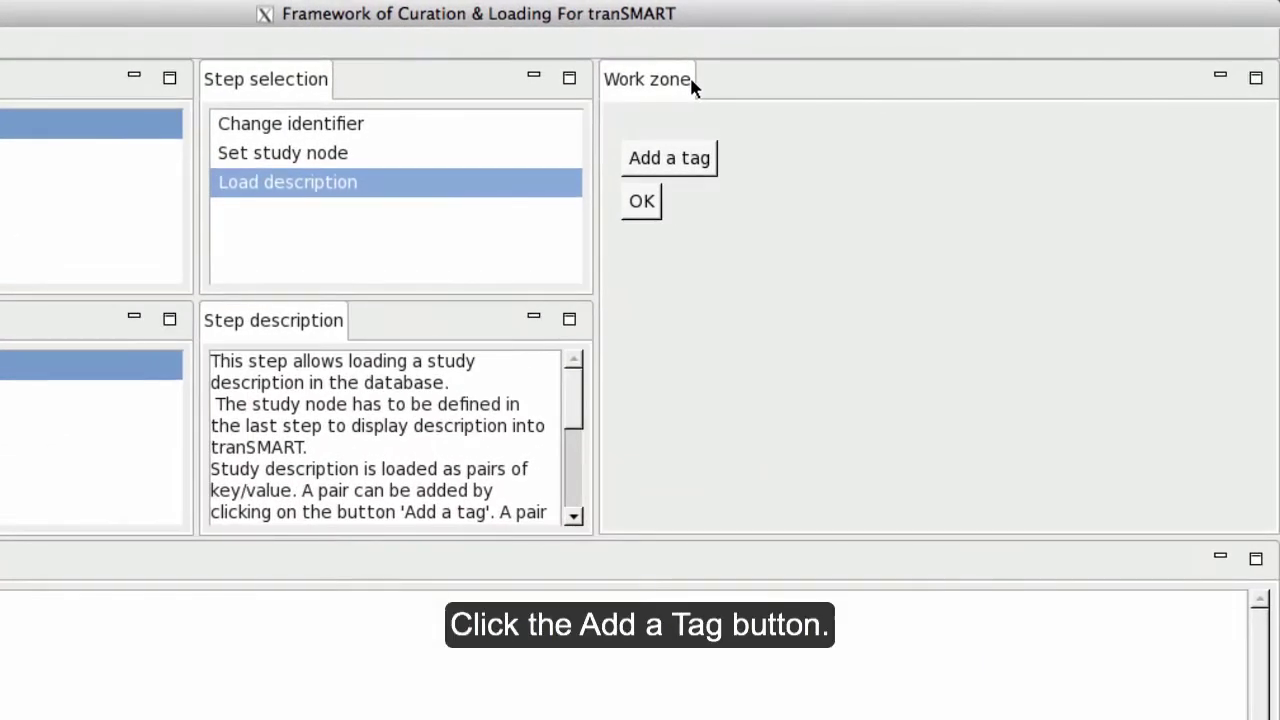
{"action": "left_click", "coordinate": [703, 172]}
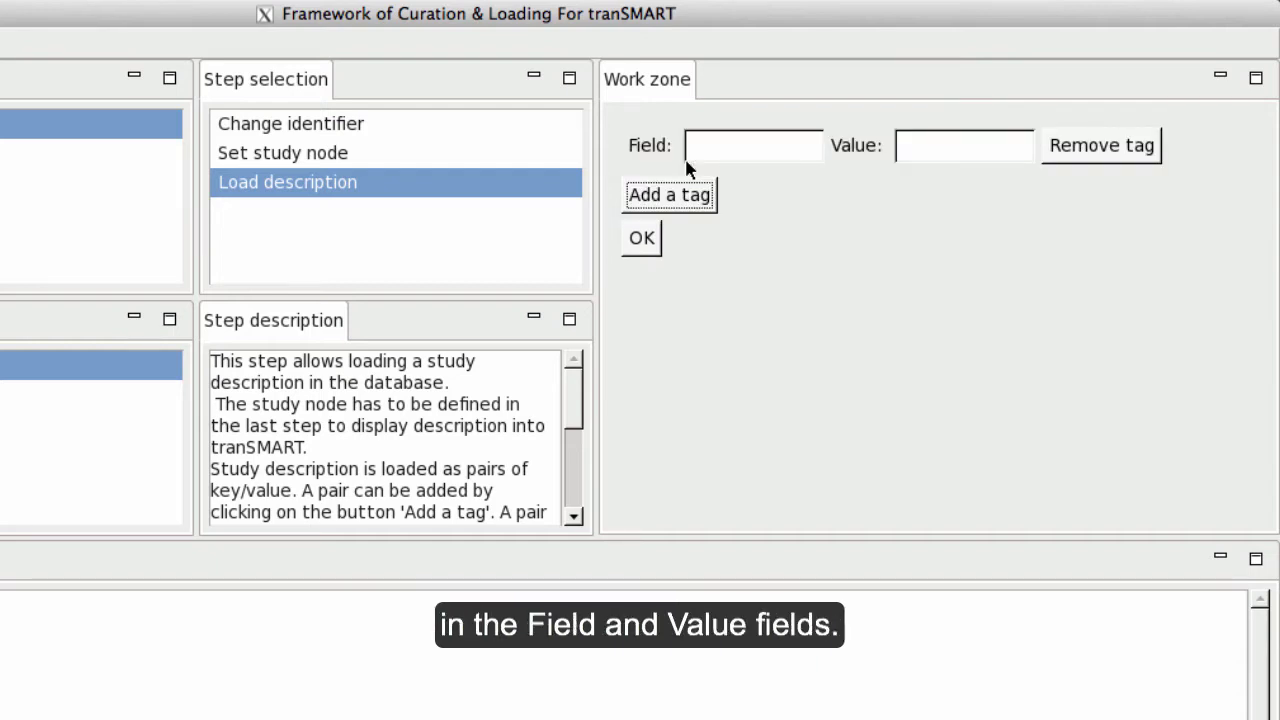
{"action": "left_click", "coordinate": [701, 145]}
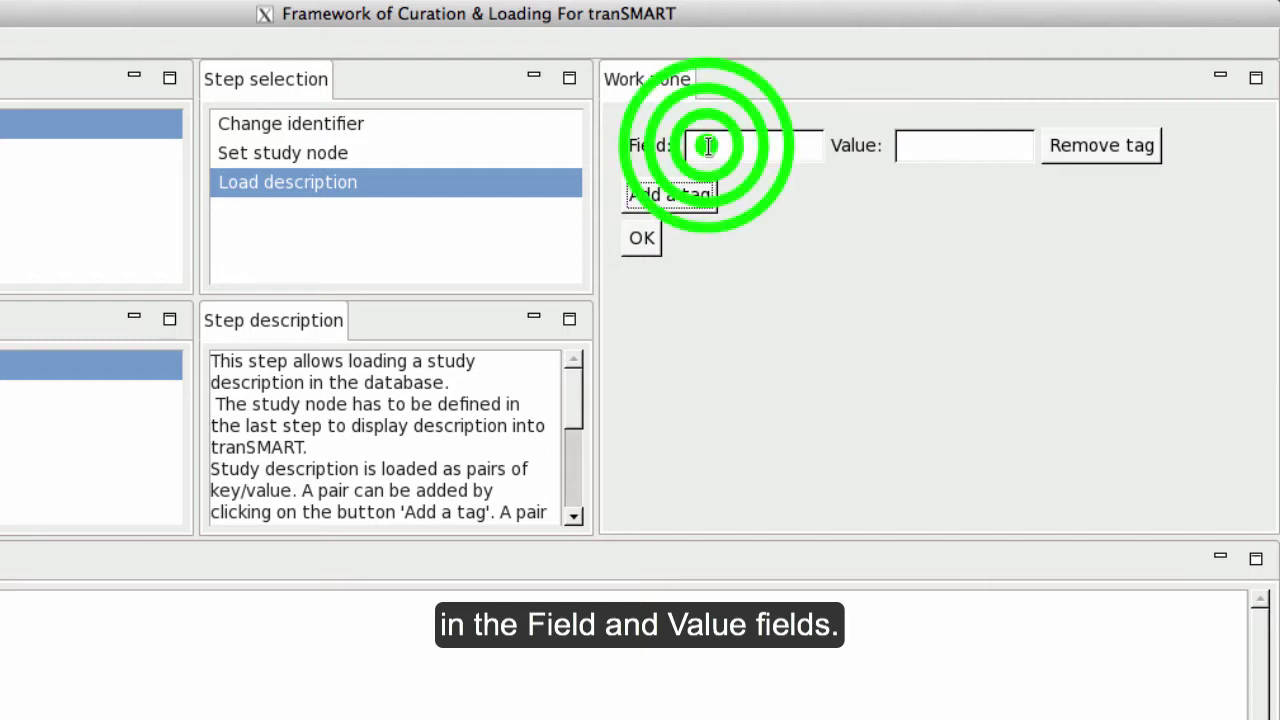
{"action": "type", "text": "testing"}
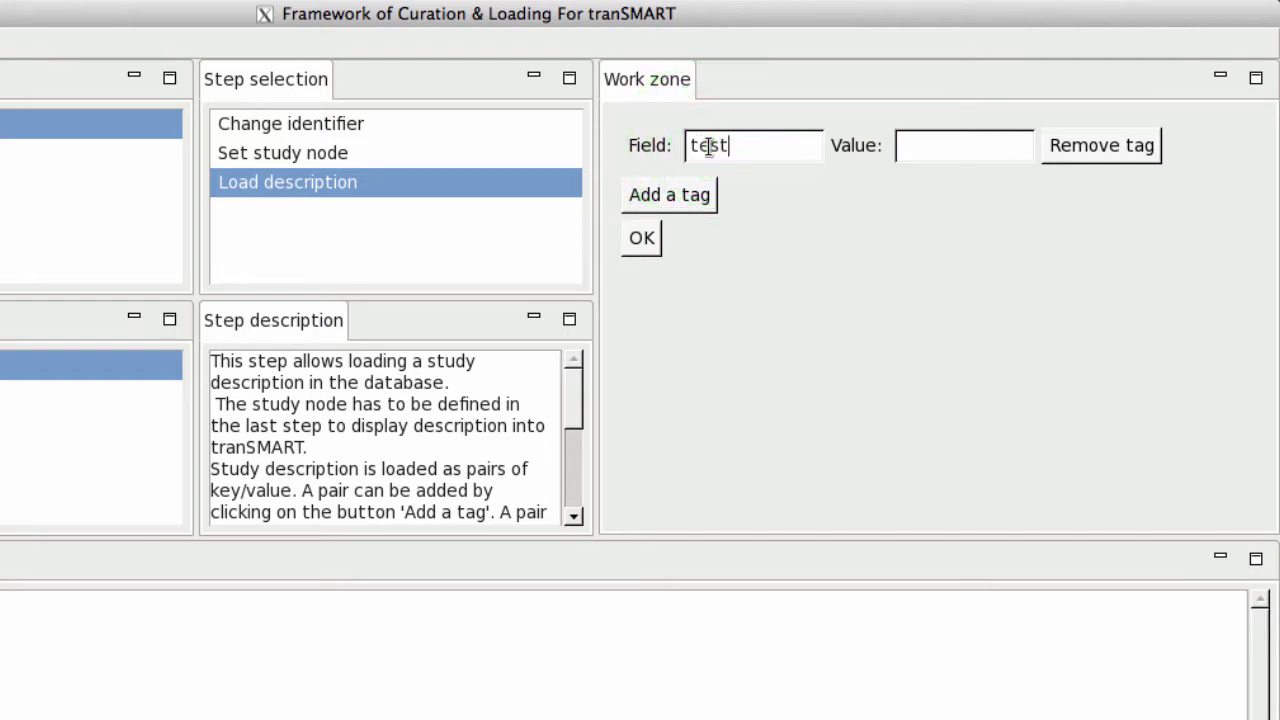
{"action": "left_click", "coordinate": [927, 147]}
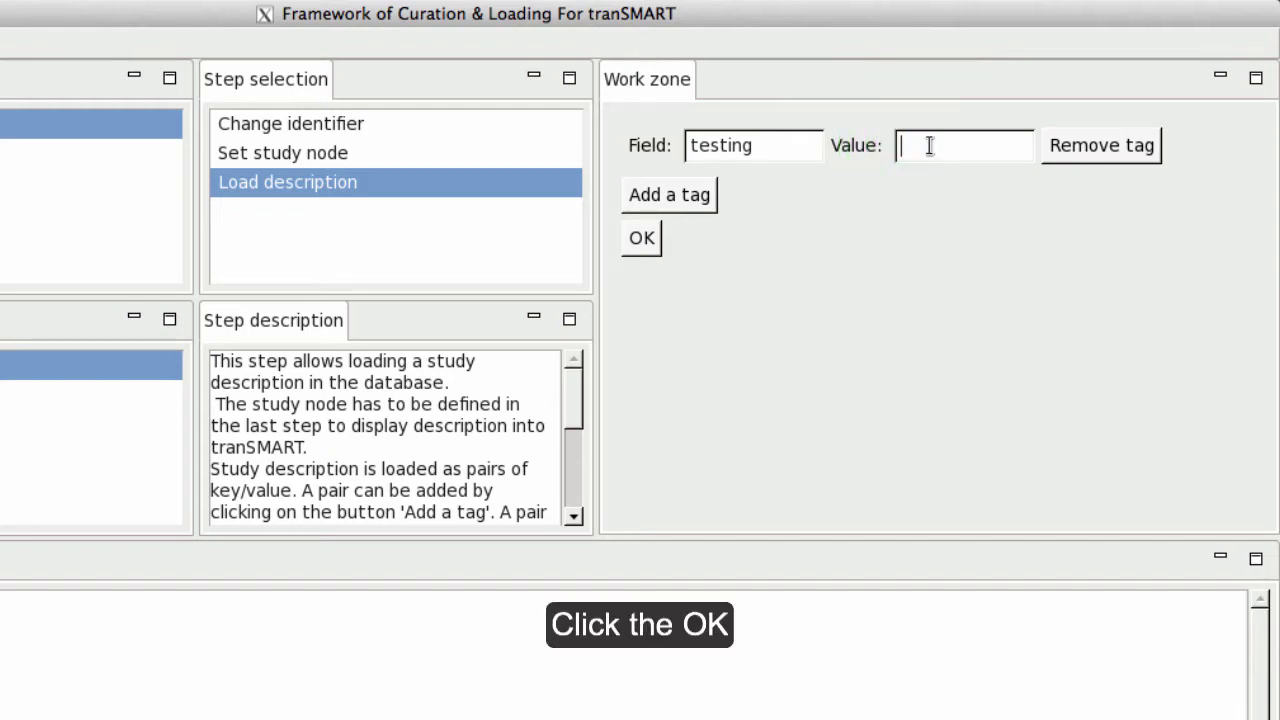
{"action": "type", "text": "te"}
{"action": "type", "text": "sting"}
{"action": "left_click", "coordinate": [645, 242]}
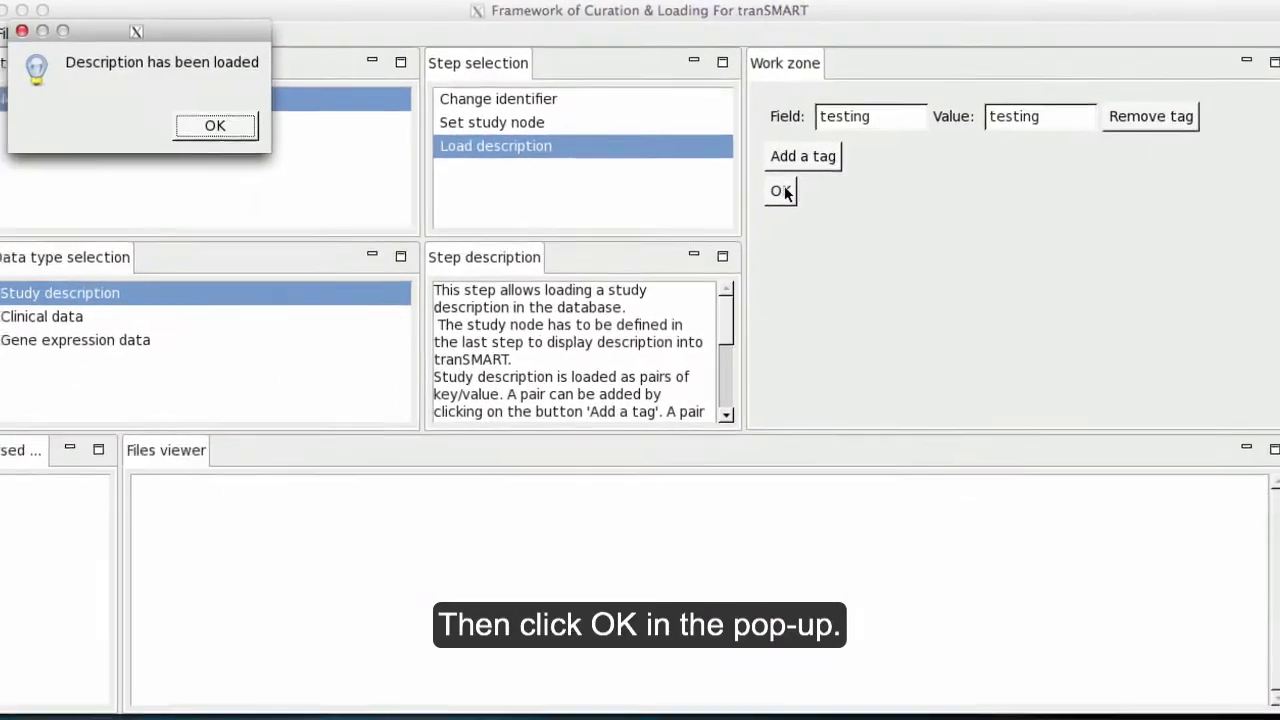
{"action": "left_click", "coordinate": [225, 124]}
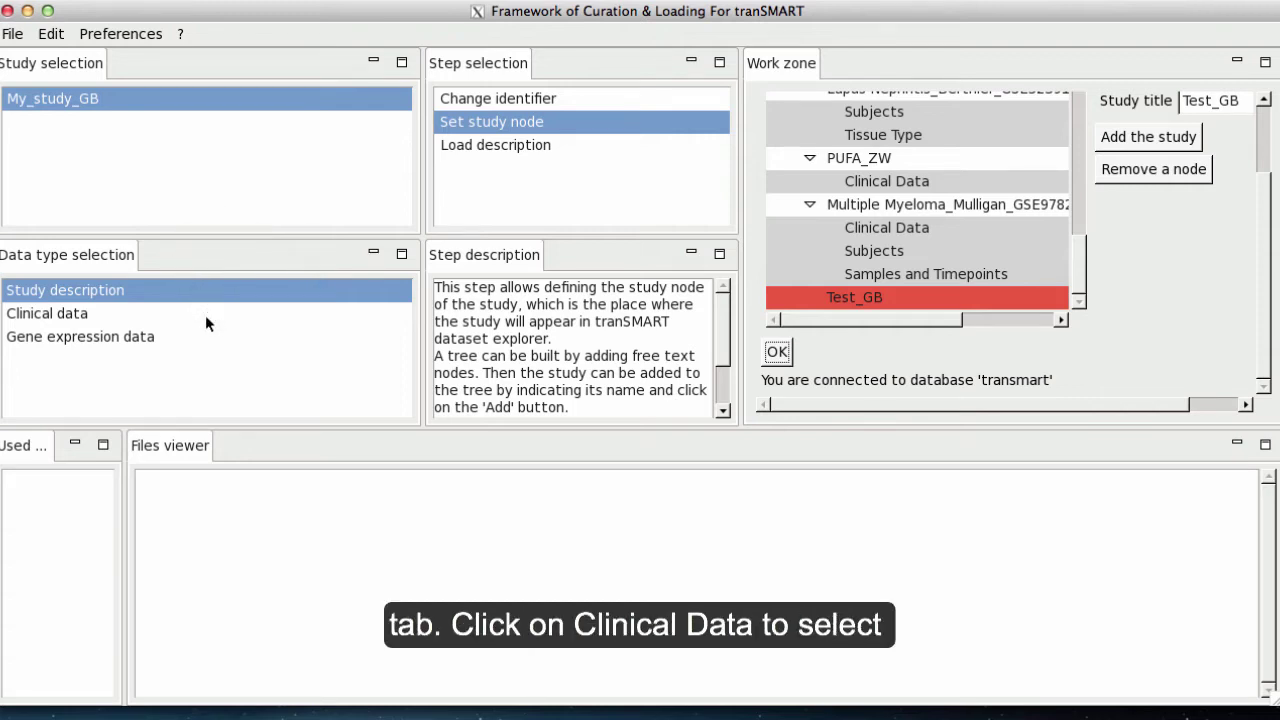
Choose Lupus Nephritis_Berthier_GSE32591.txt from the home folder as the raw file for the study's clinical data.
{"action": "left_click", "coordinate": [82, 313]}
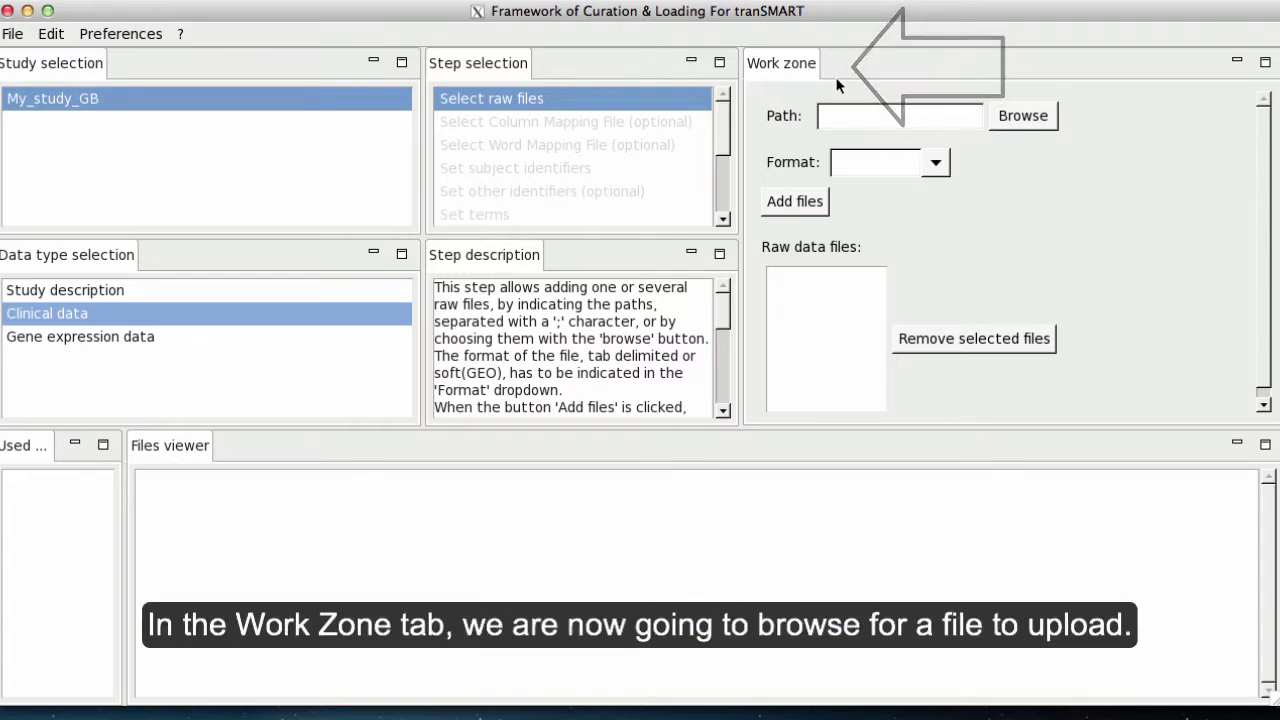
{"action": "left_click", "coordinate": [1022, 118]}
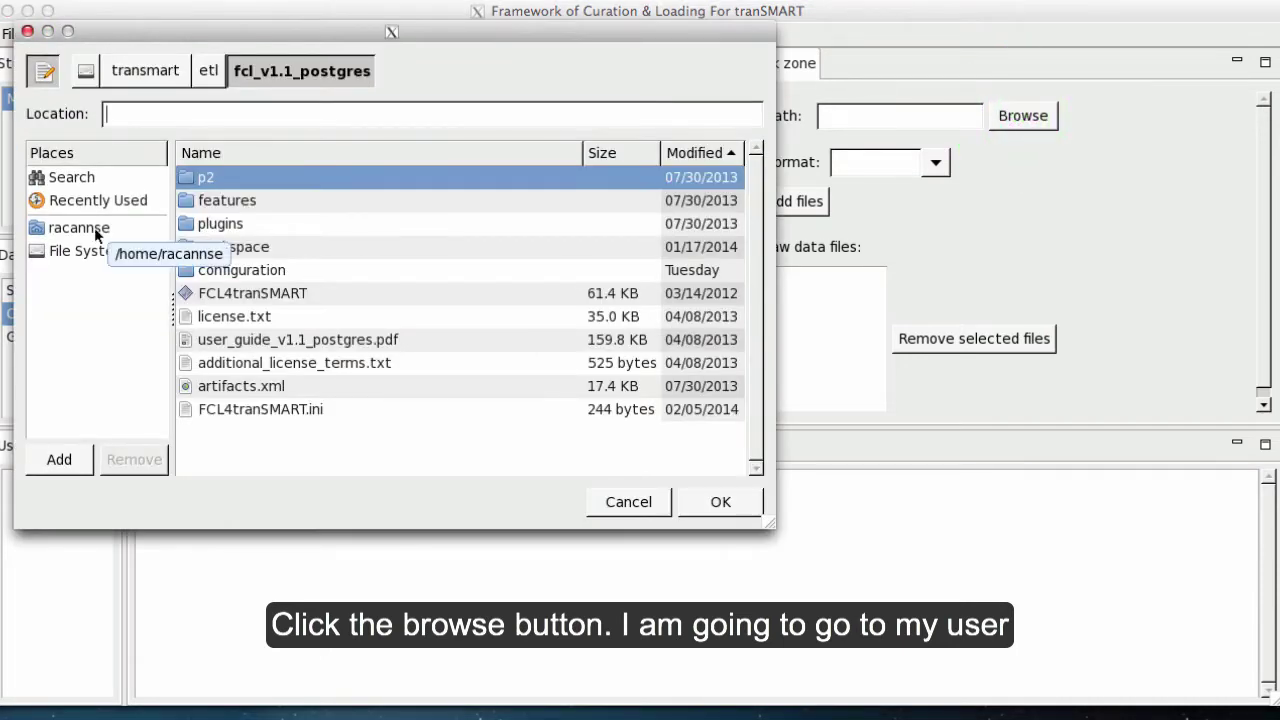
{"action": "left_click", "coordinate": [79, 228]}
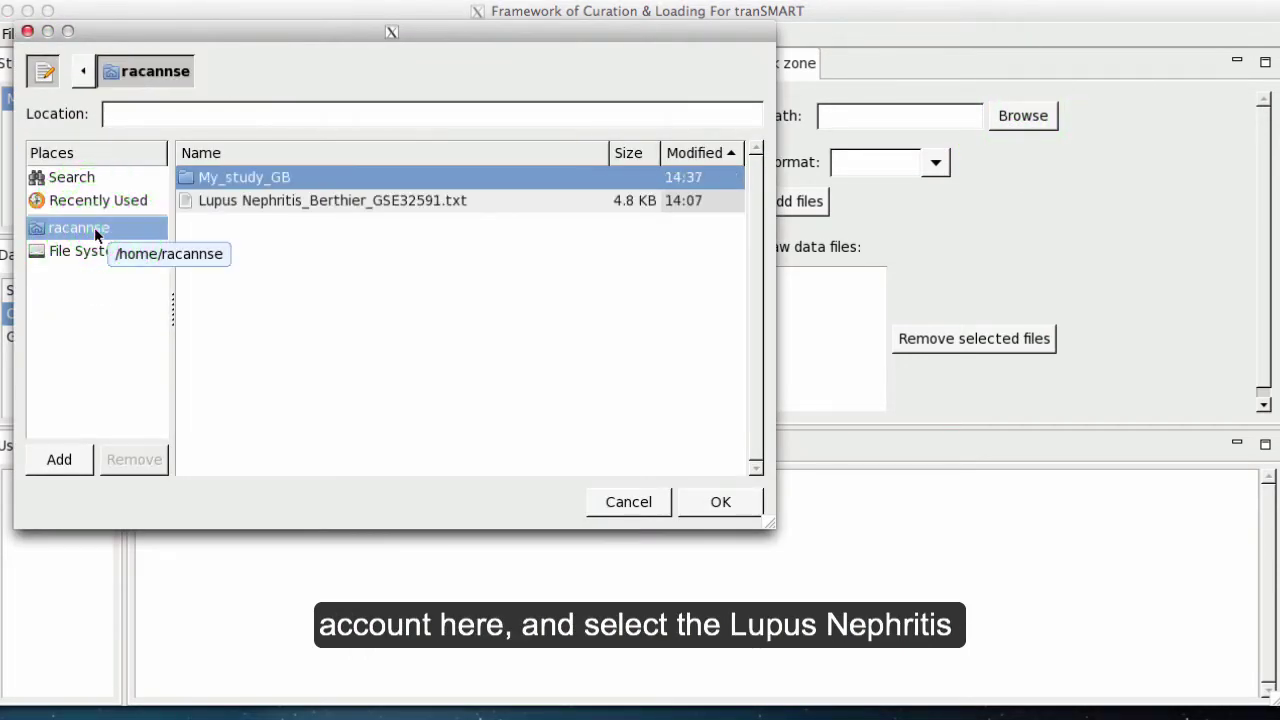
{"action": "left_click", "coordinate": [332, 200]}
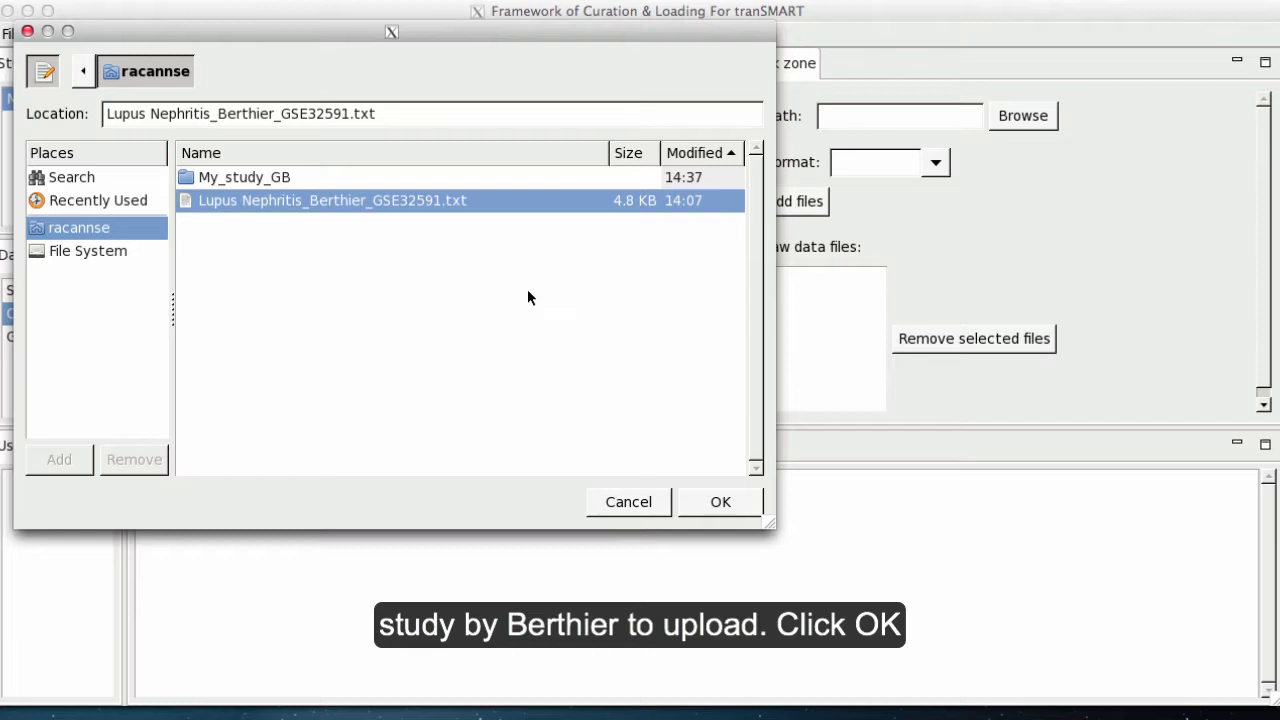
{"action": "left_click", "coordinate": [720, 501]}
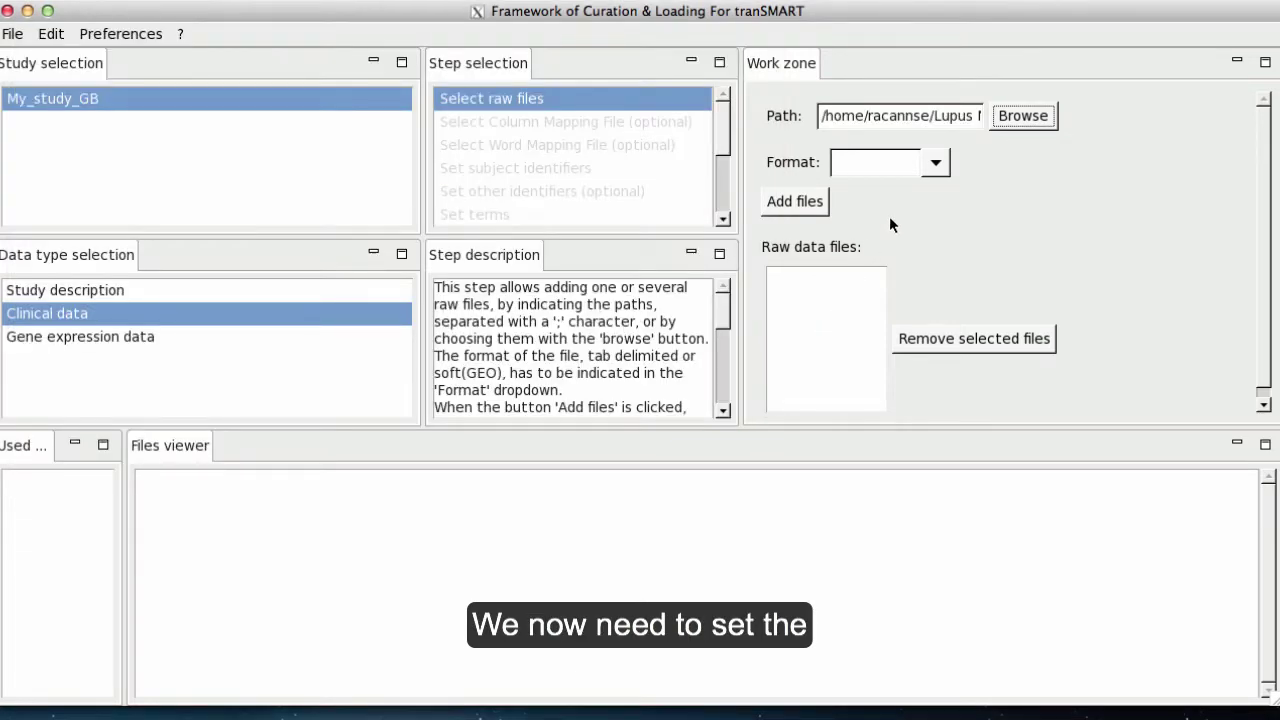
Set the raw file's format to Tab delimited raw file and add it to the clinical raw data files.
{"action": "left_click", "coordinate": [936, 166]}
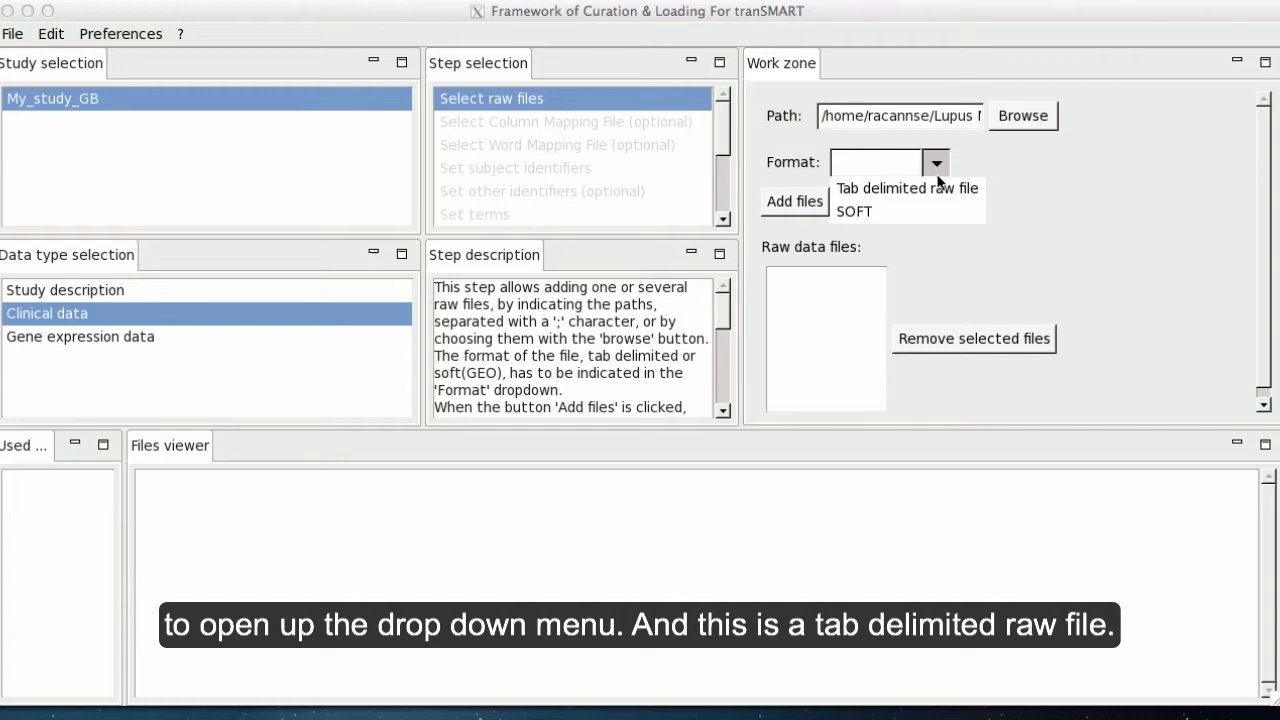
{"action": "left_click", "coordinate": [936, 190]}
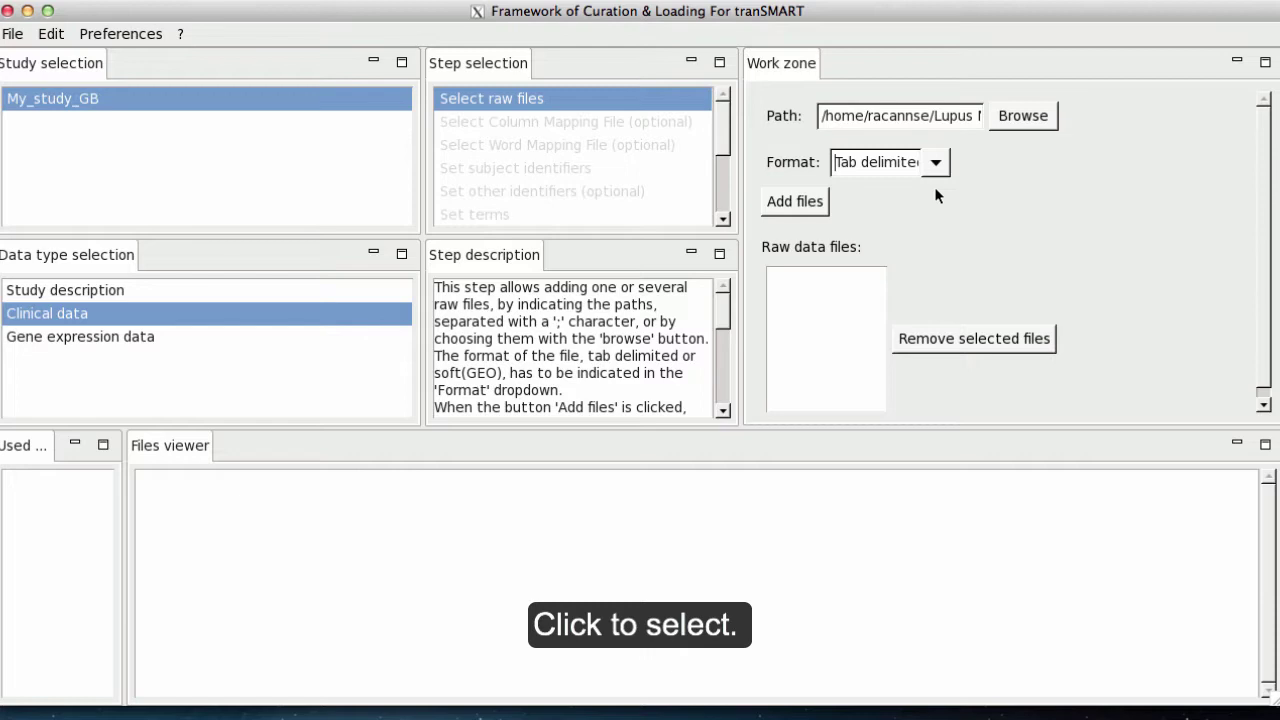
{"action": "left_click", "coordinate": [789, 201]}
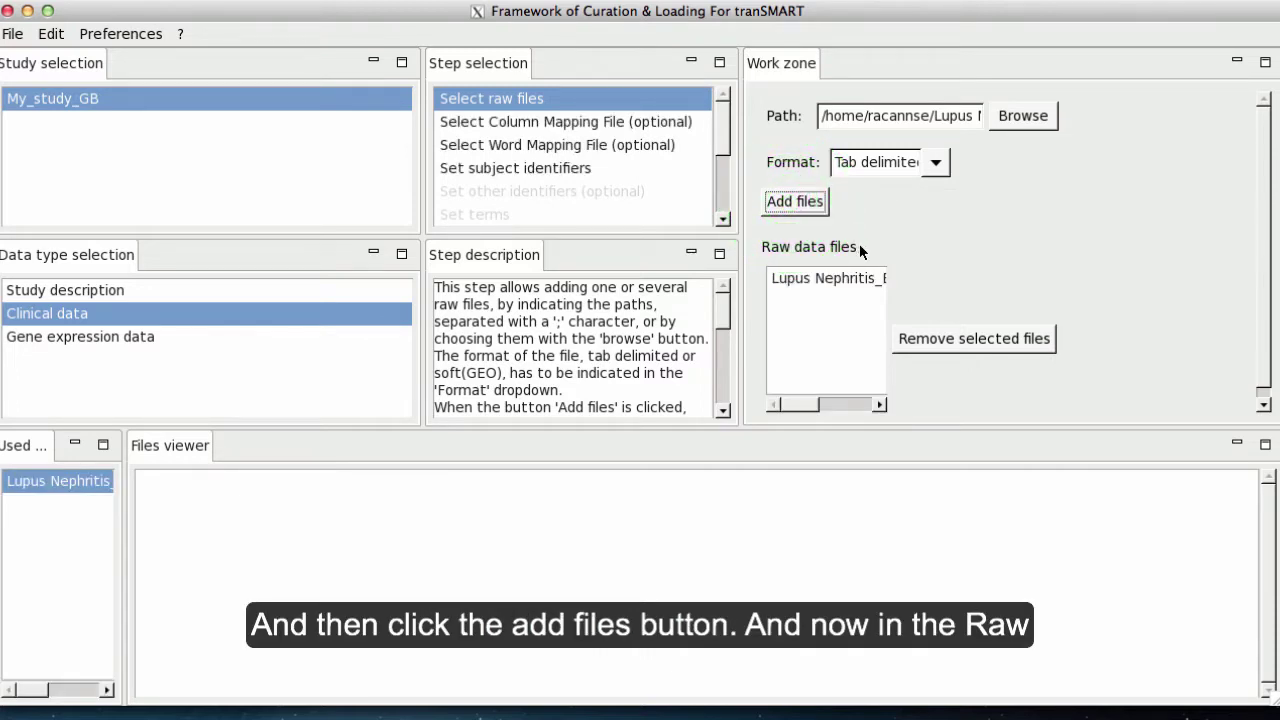
{"action": "left_click", "coordinate": [848, 278]}
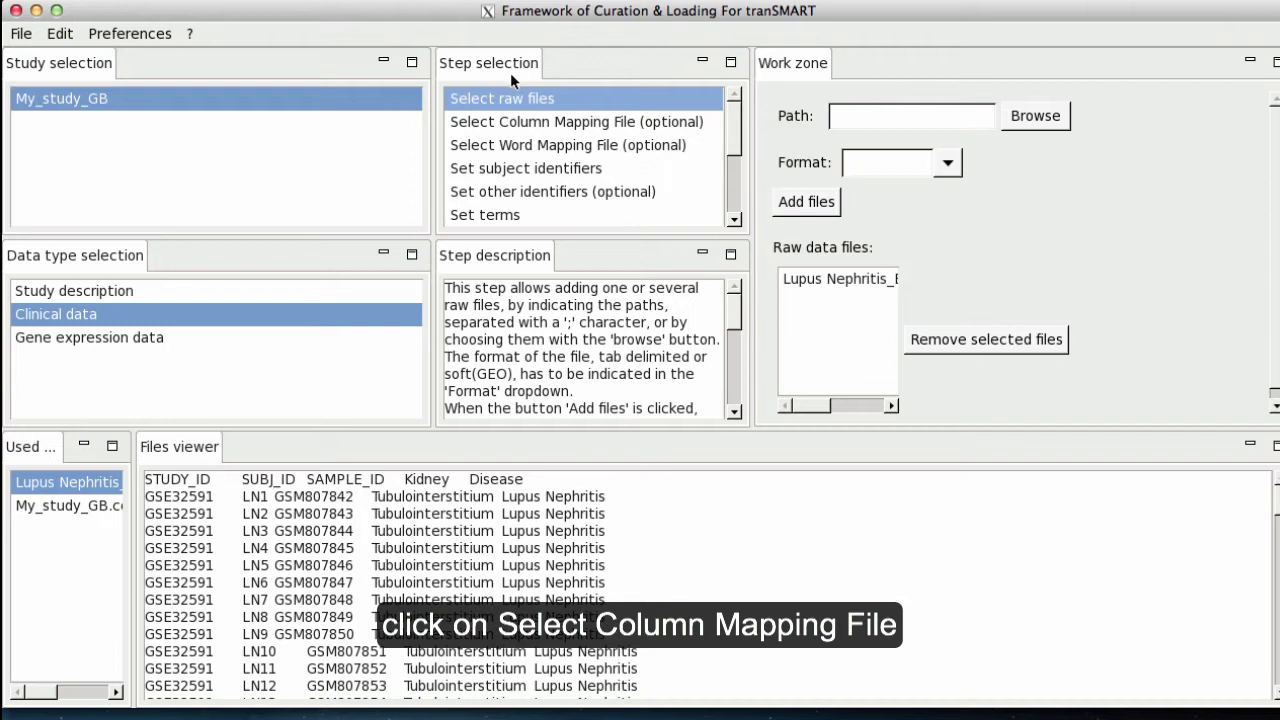
Look through the optional column mapping and word mapping file steps for the clinical data, leaving the file chooser without a selection.
{"action": "left_click", "coordinate": [521, 122]}
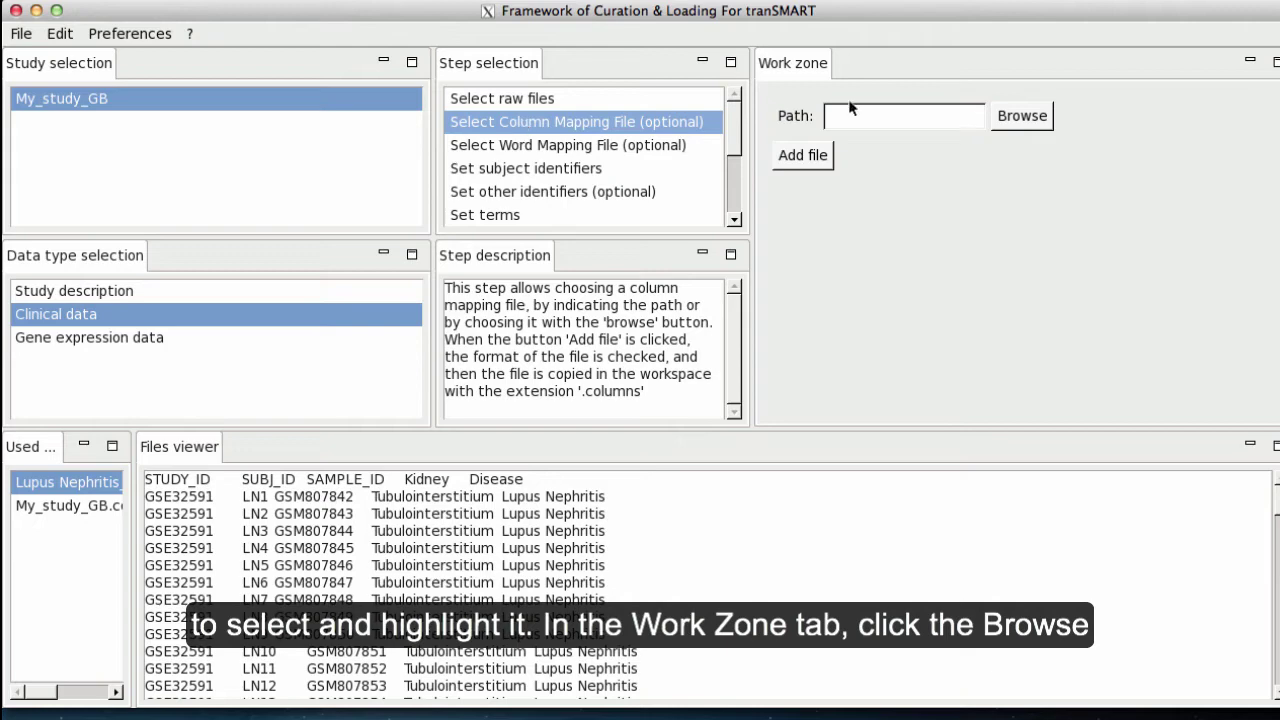
{"action": "left_click", "coordinate": [1022, 116]}
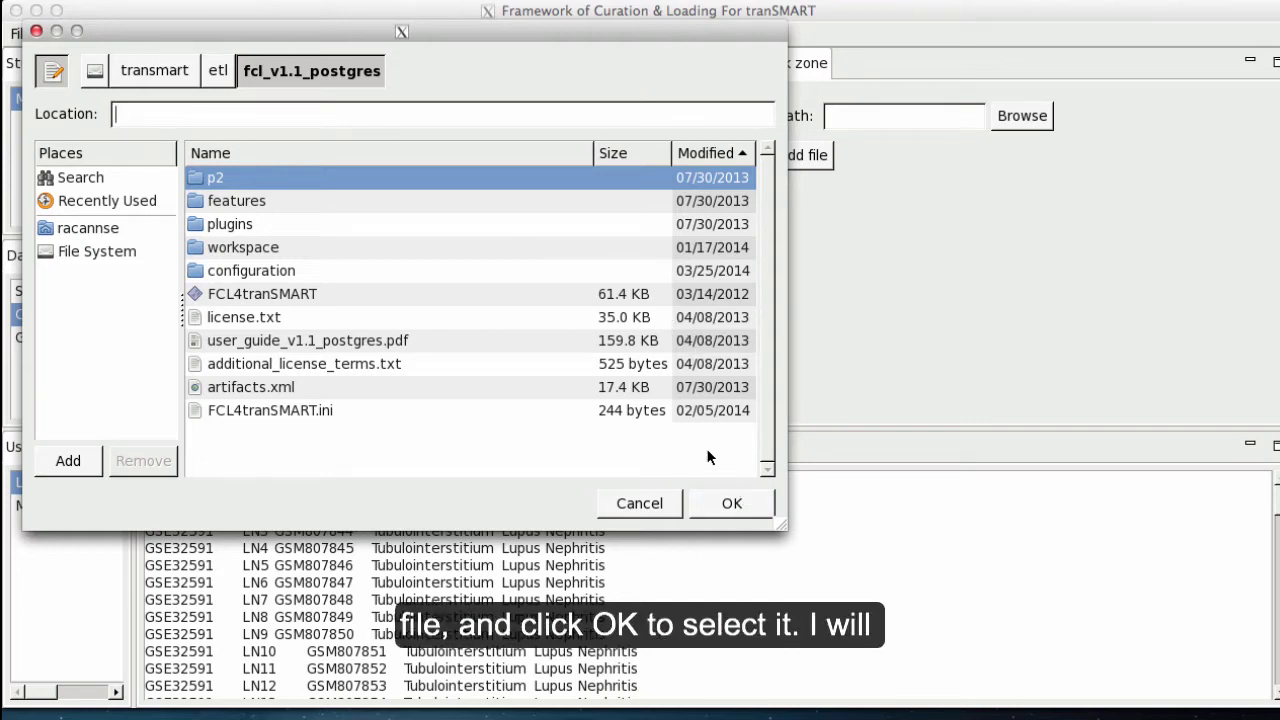
{"action": "left_click", "coordinate": [639, 504]}
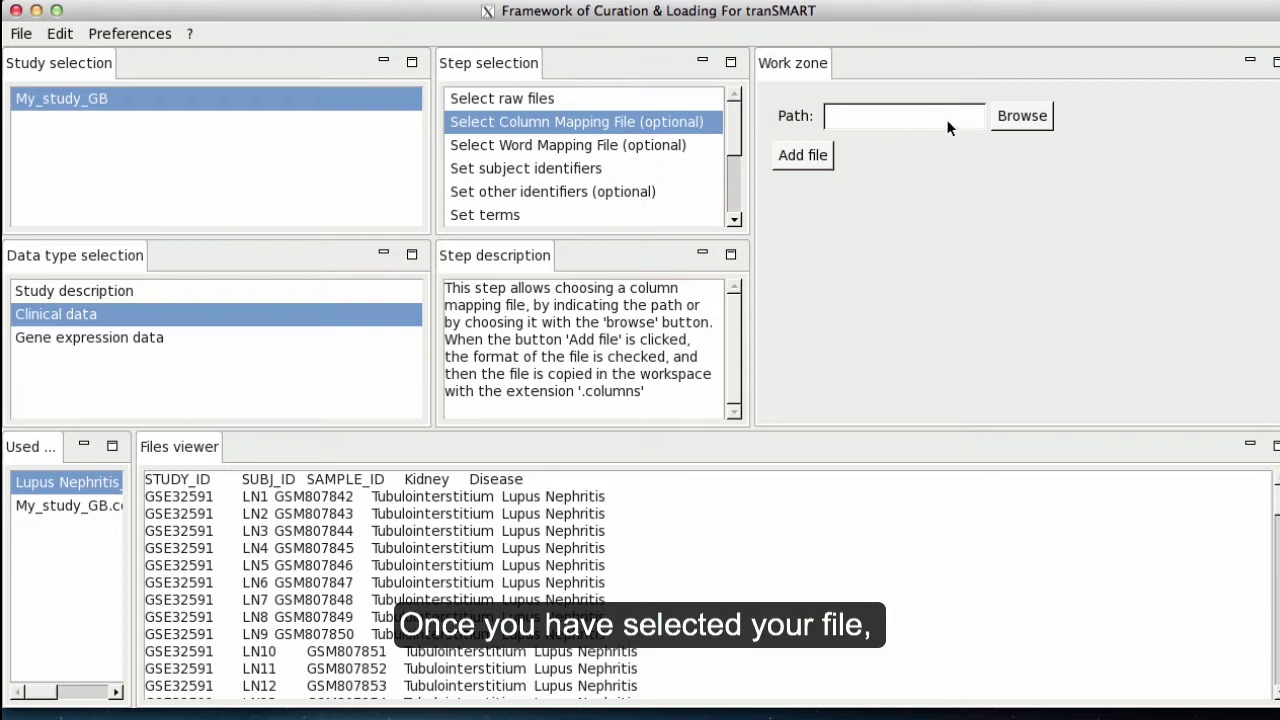
{"action": "left_click", "coordinate": [814, 161]}
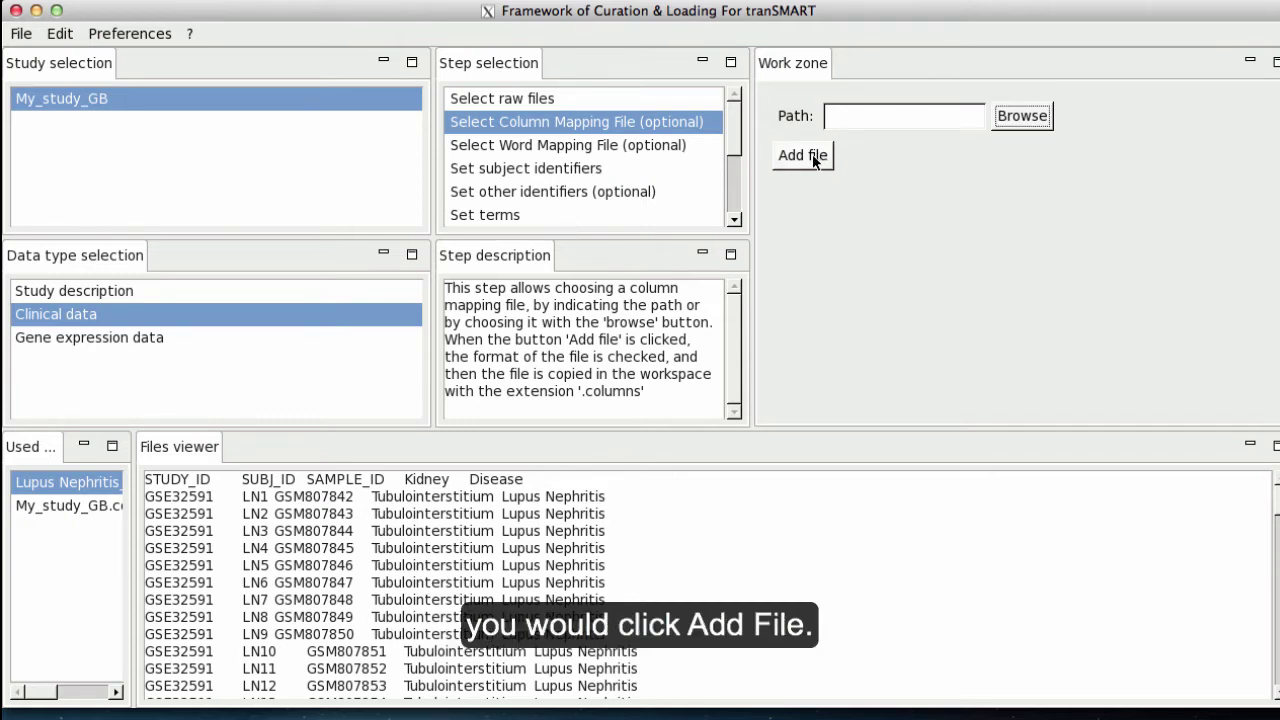
{"action": "left_click", "coordinate": [601, 146]}
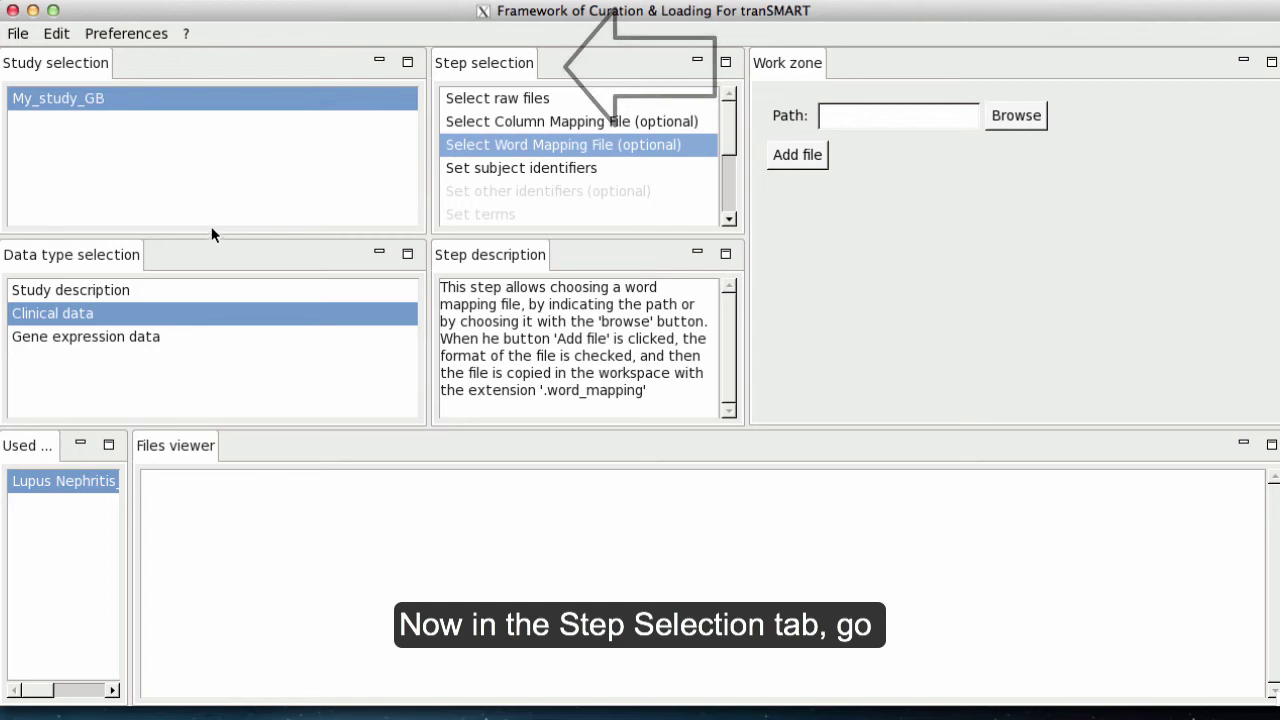
Set the subject identifiers of Lupus Nephritis_Berthier_GSE32591.txt to the SUBJ_ID column and save them to the column mapping file.
{"action": "left_click", "coordinate": [542, 166]}
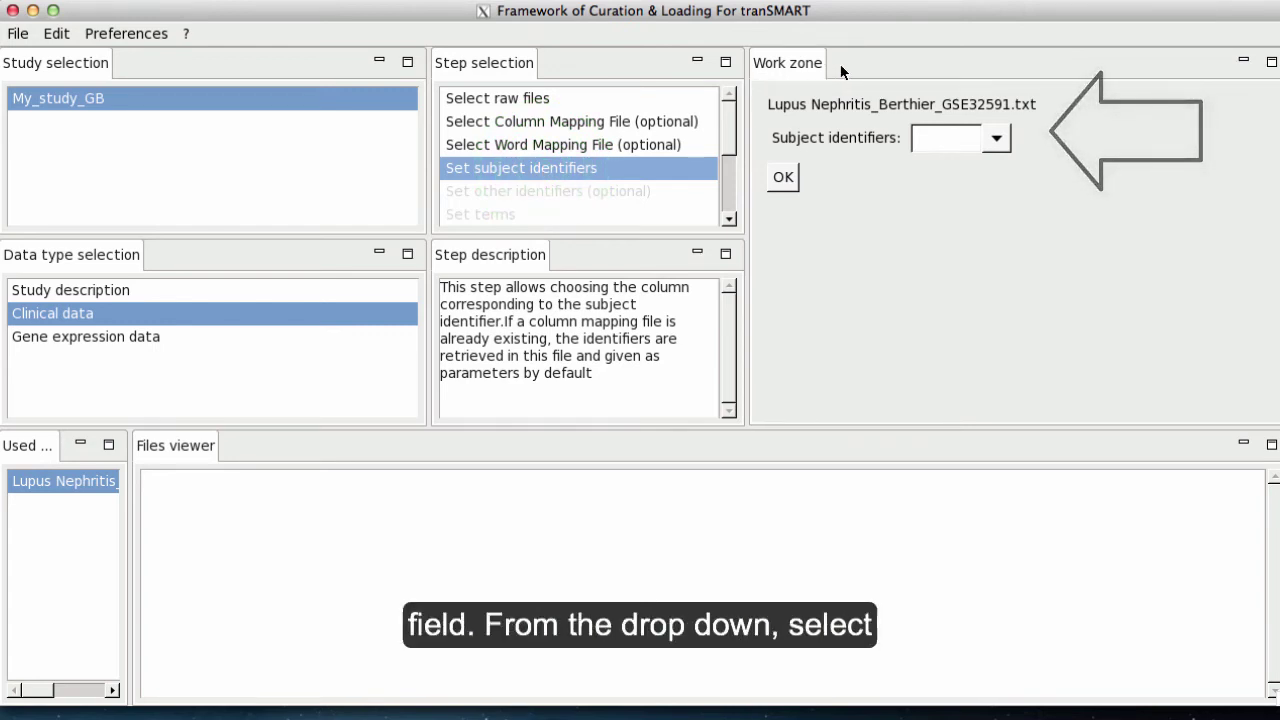
{"action": "left_click", "coordinate": [996, 138]}
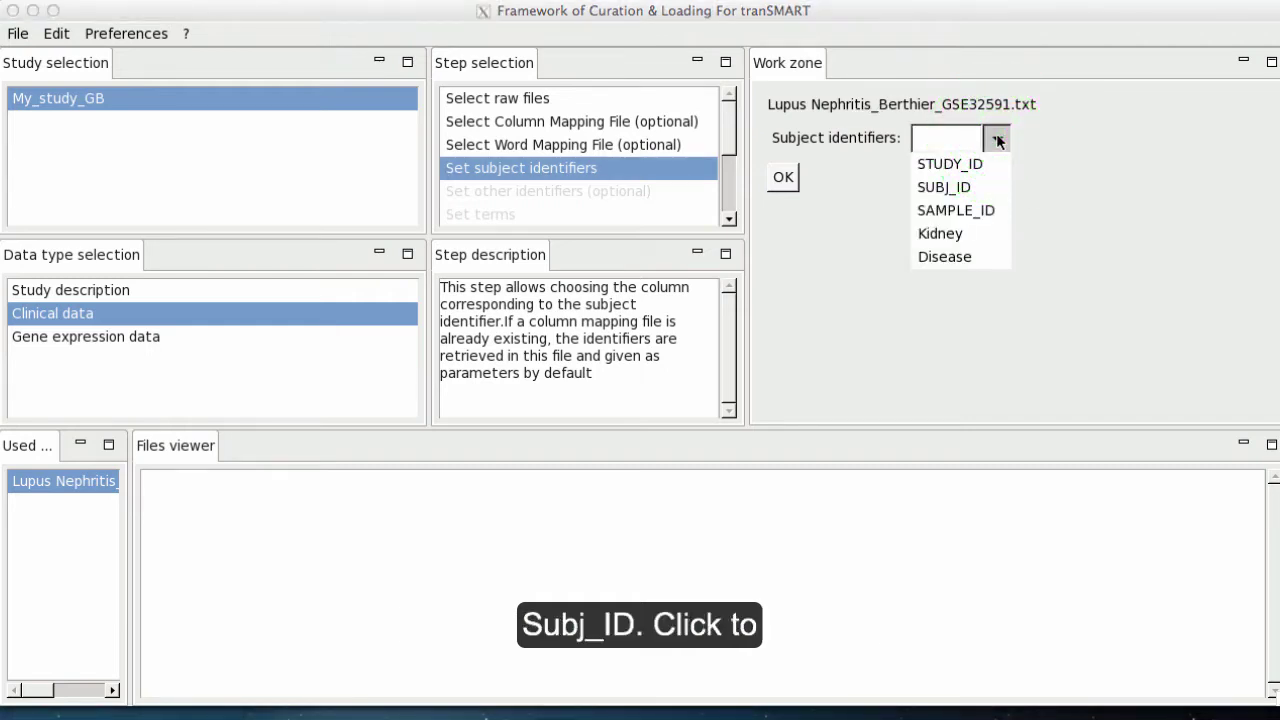
{"action": "left_click", "coordinate": [975, 188]}
{"action": "left_click", "coordinate": [975, 188]}
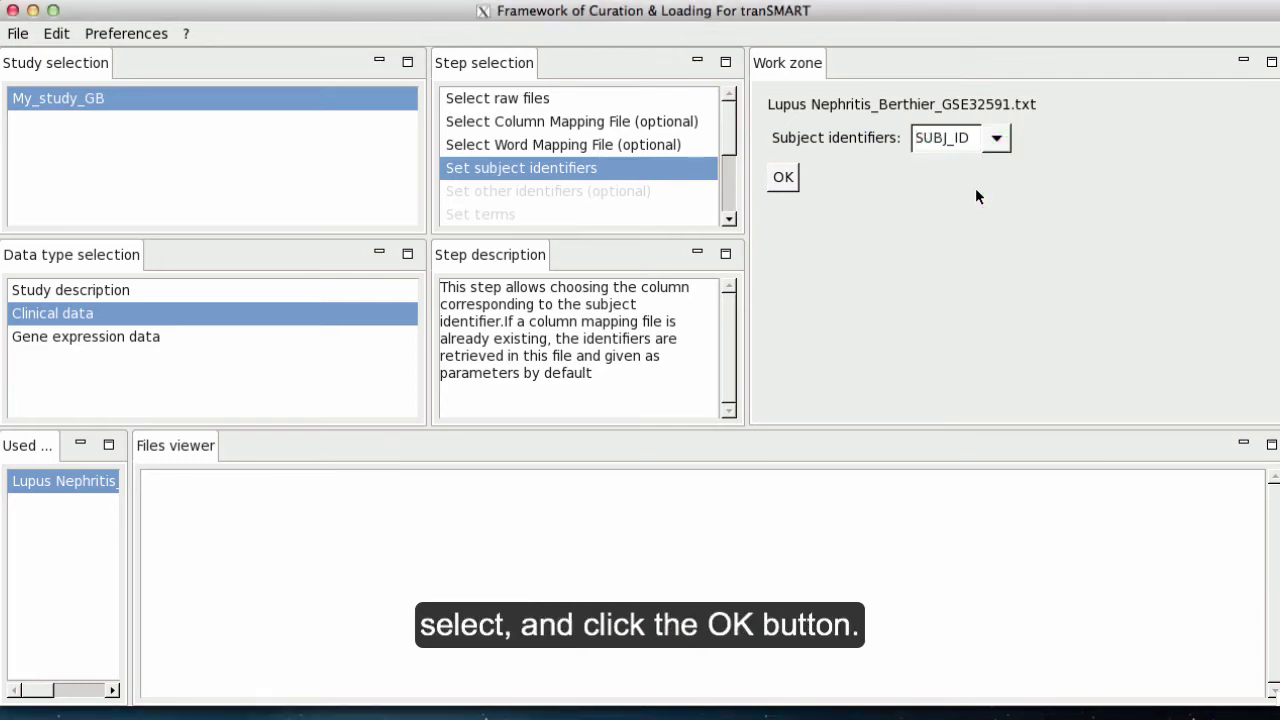
{"action": "left_click", "coordinate": [782, 178]}
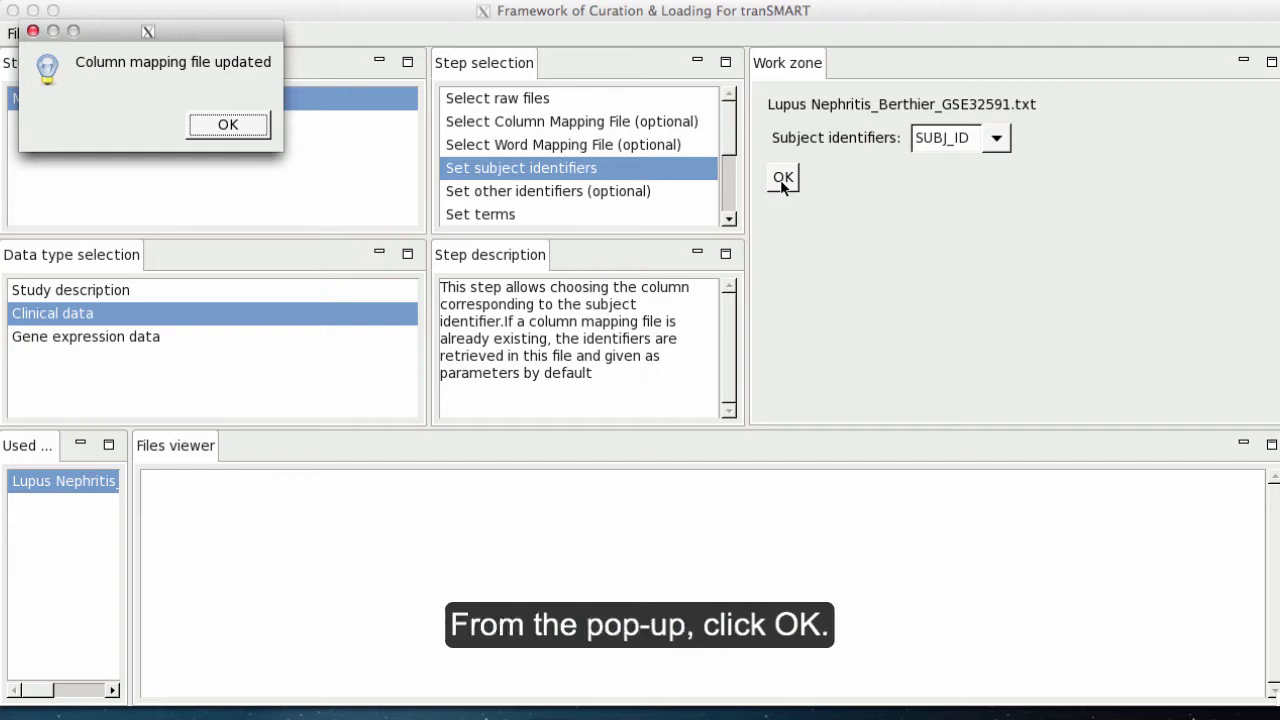
{"action": "left_click", "coordinate": [227, 127]}
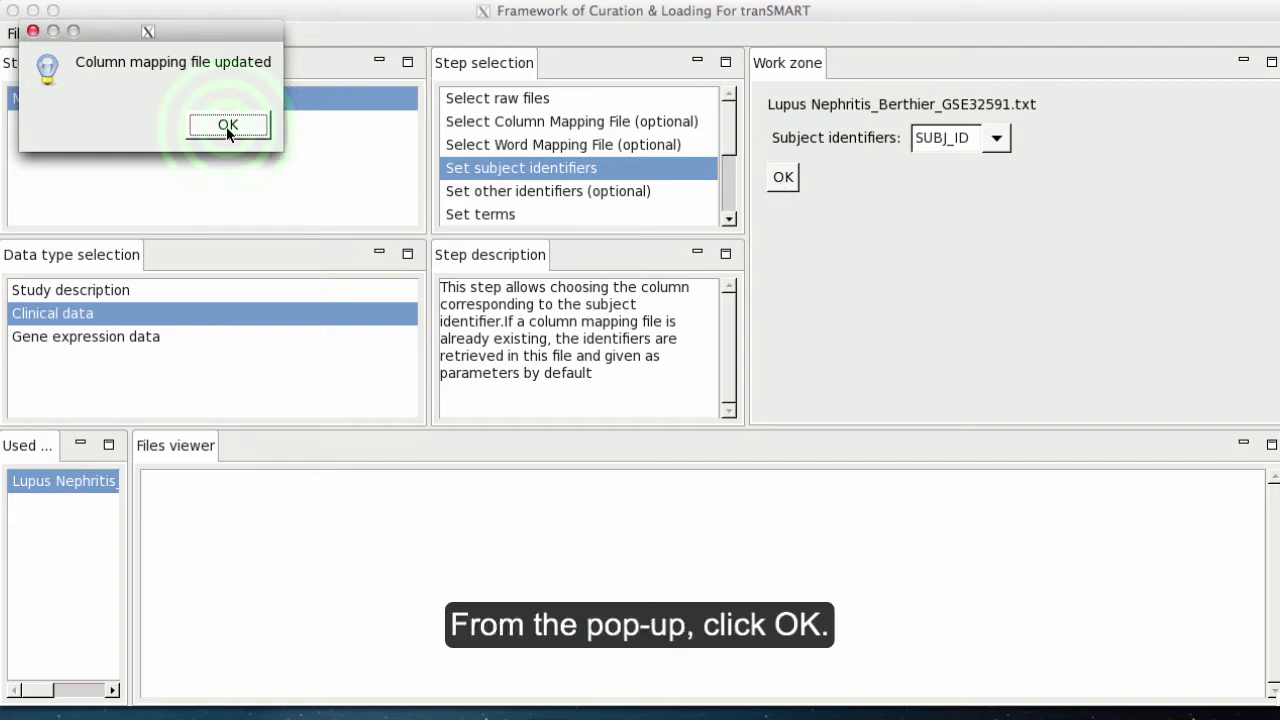
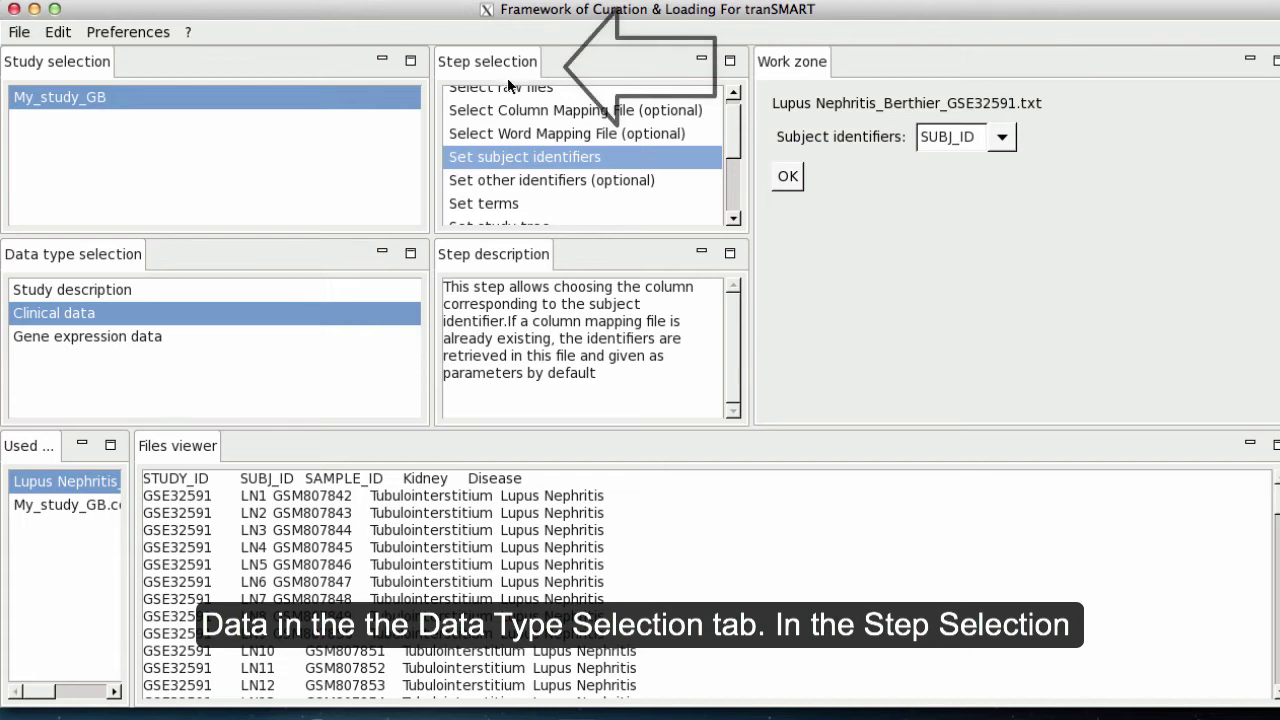
List the terms of the SAMPLE_ID column for term setting, review them to the end, and confirm them without replacements.
{"action": "left_click", "coordinate": [501, 205]}
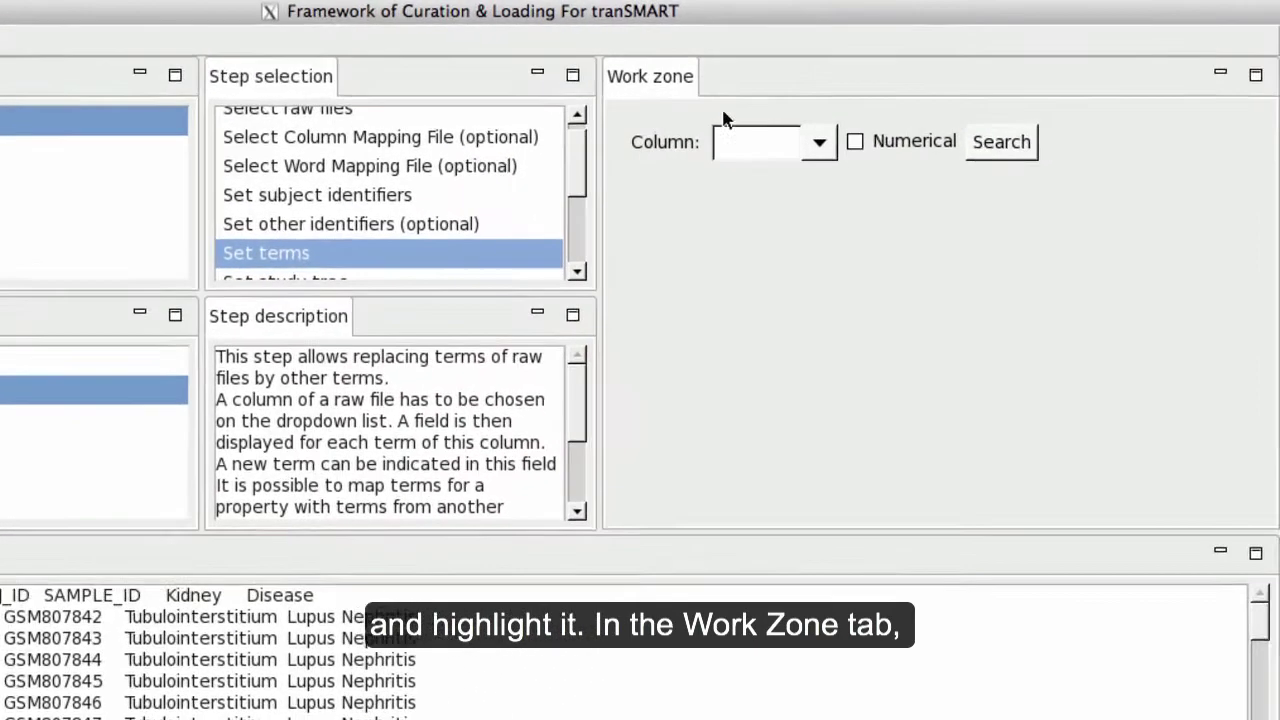
{"action": "left_click", "coordinate": [817, 146]}
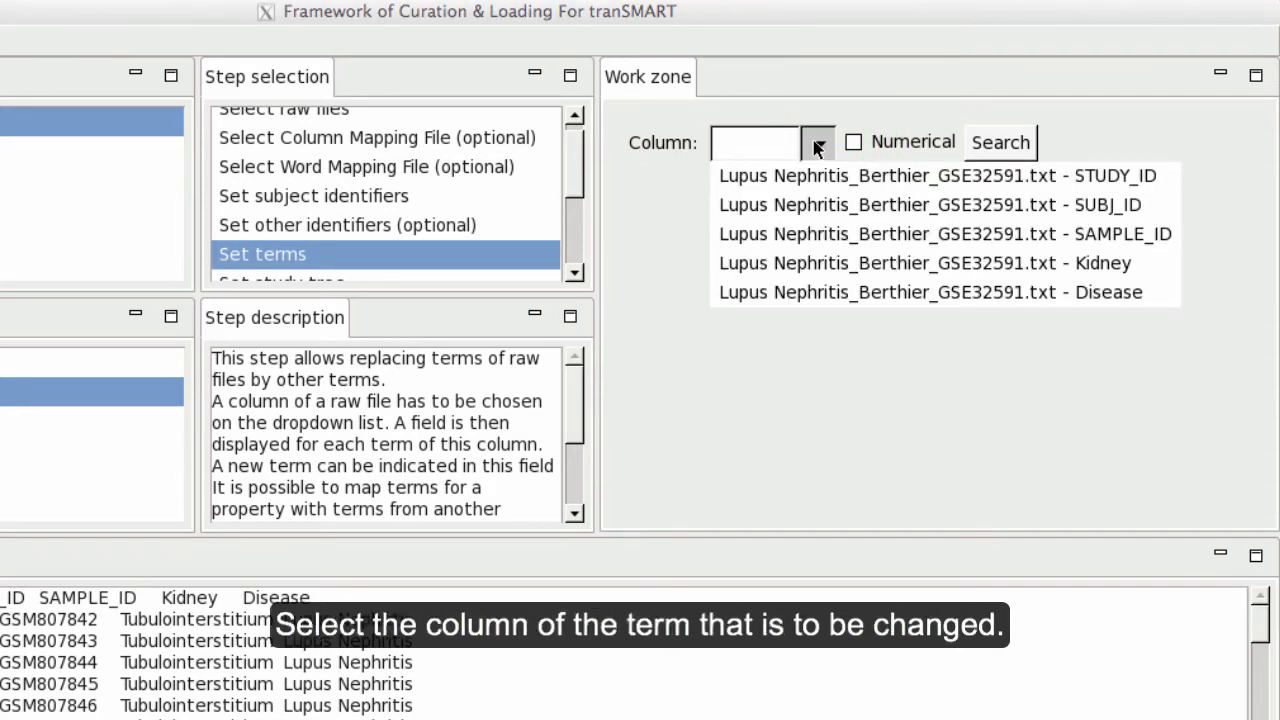
{"action": "left_click", "coordinate": [860, 233]}
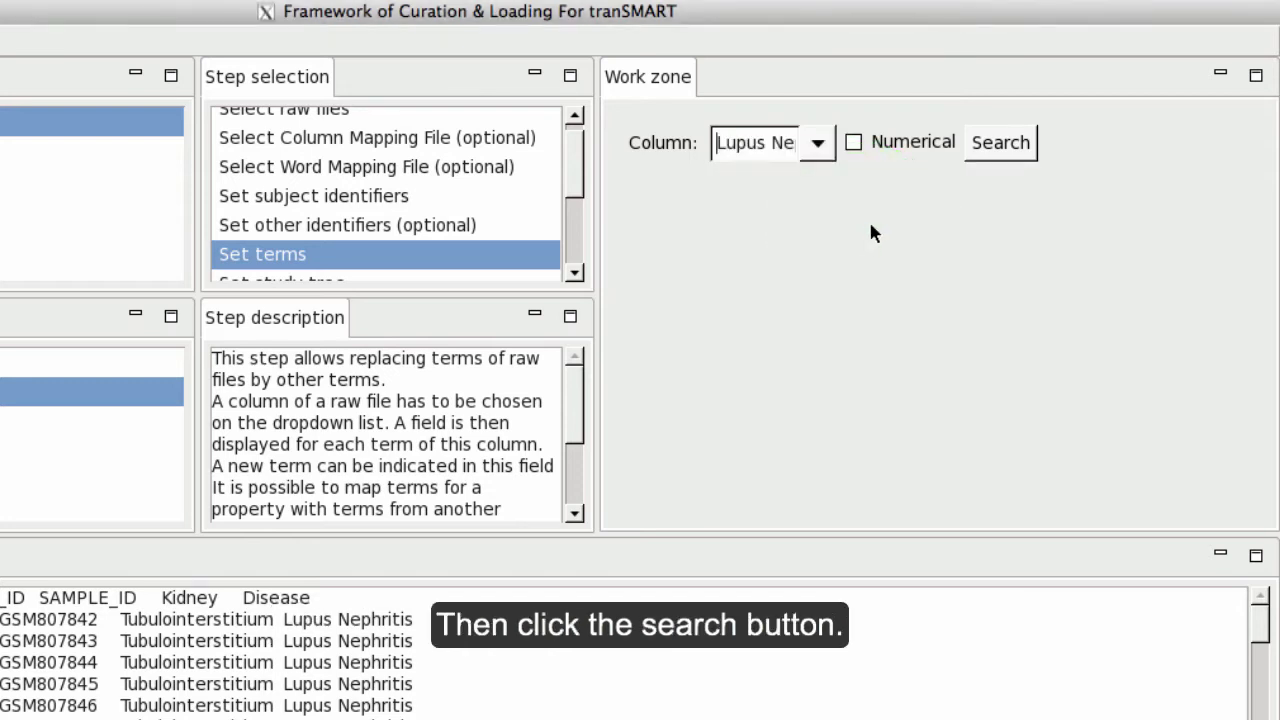
{"action": "left_click", "coordinate": [999, 145]}
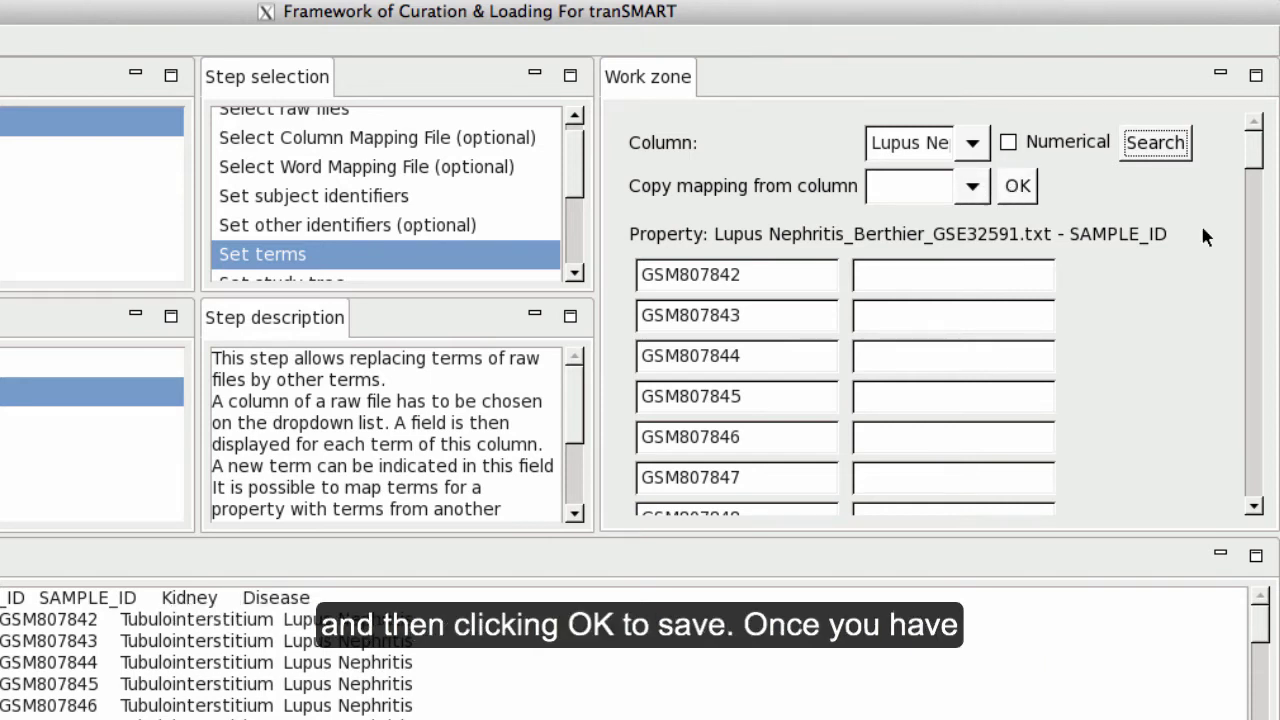
{"action": "left_click", "coordinate": [1254, 162]}
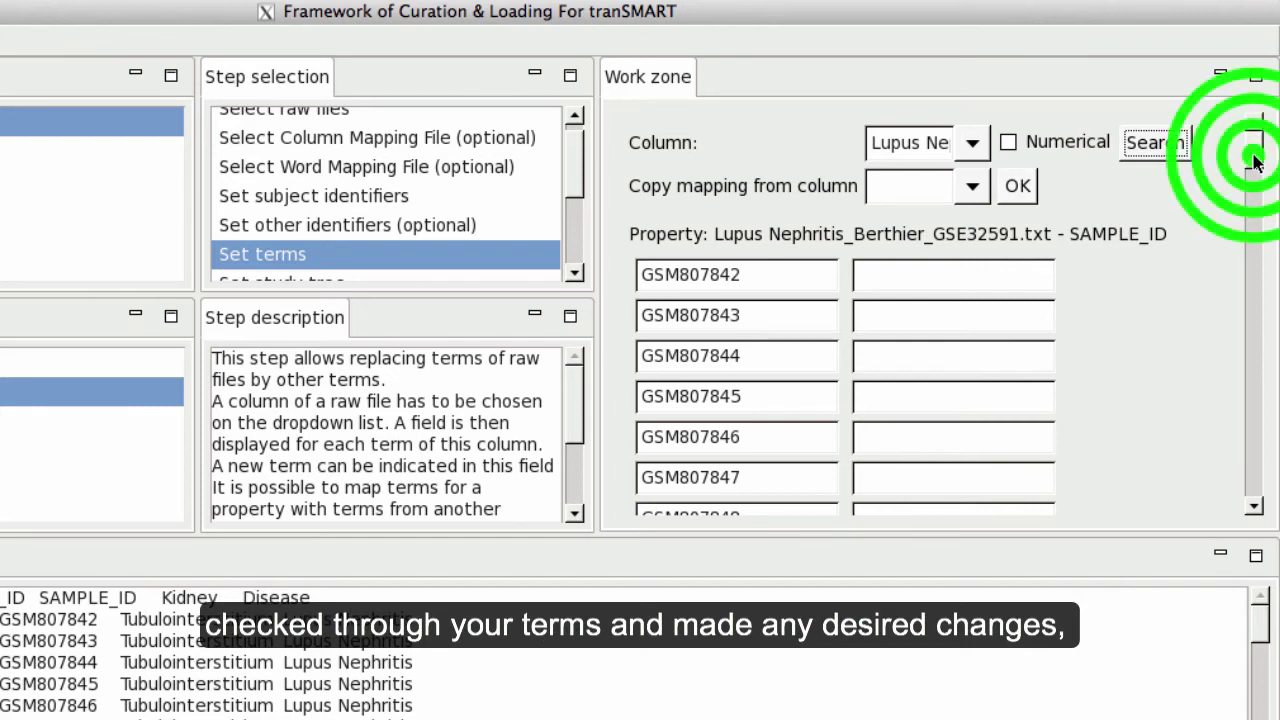
{"action": "left_click_drag", "start_coordinate": [1254, 170], "coordinate": [1252, 478]}
{"action": "left_click", "coordinate": [650, 486]}
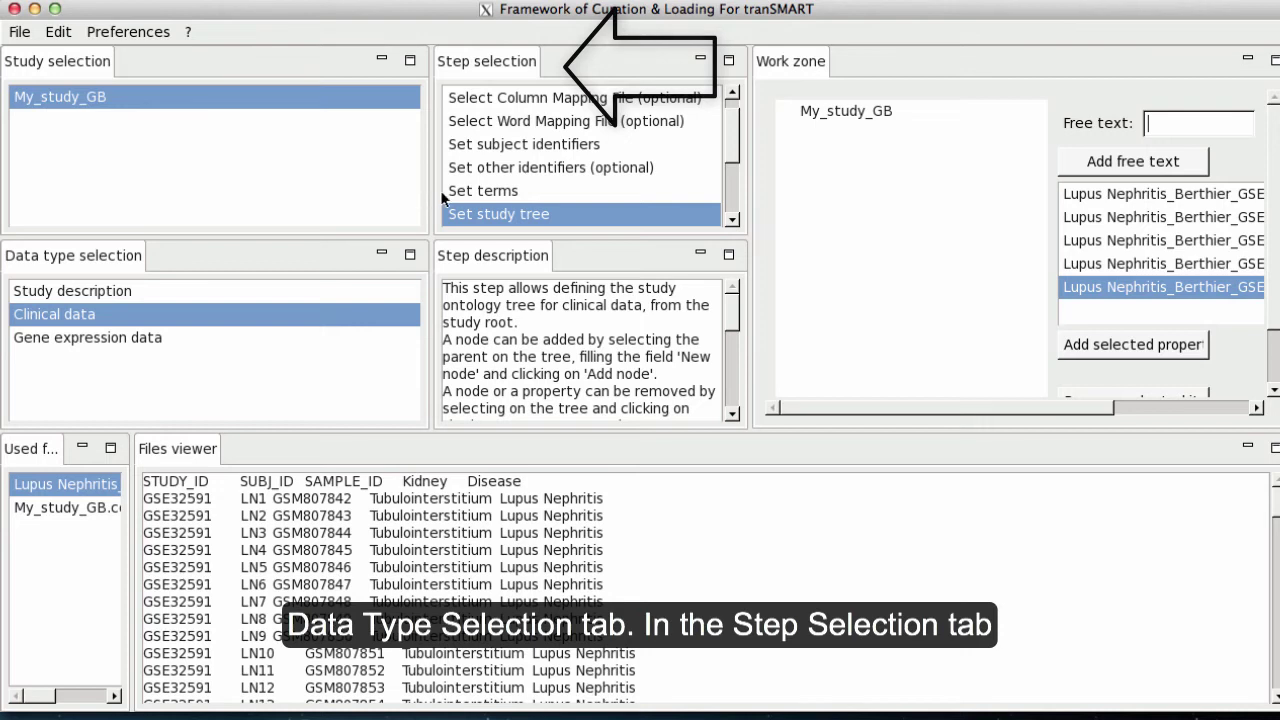
Open the study tree definition in an enlarged work zone and add a Samples and Timepoints node under My_study_GB.
{"action": "left_click", "coordinate": [572, 214]}
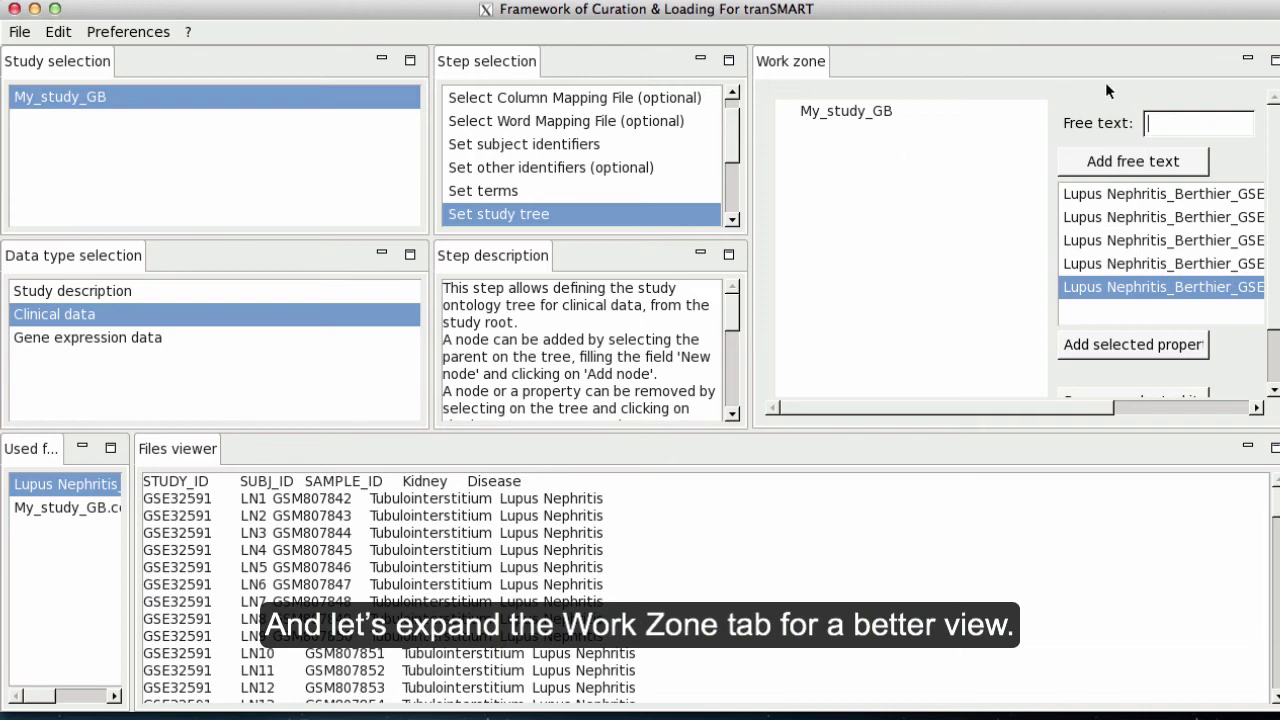
{"action": "left_click", "coordinate": [1274, 61]}
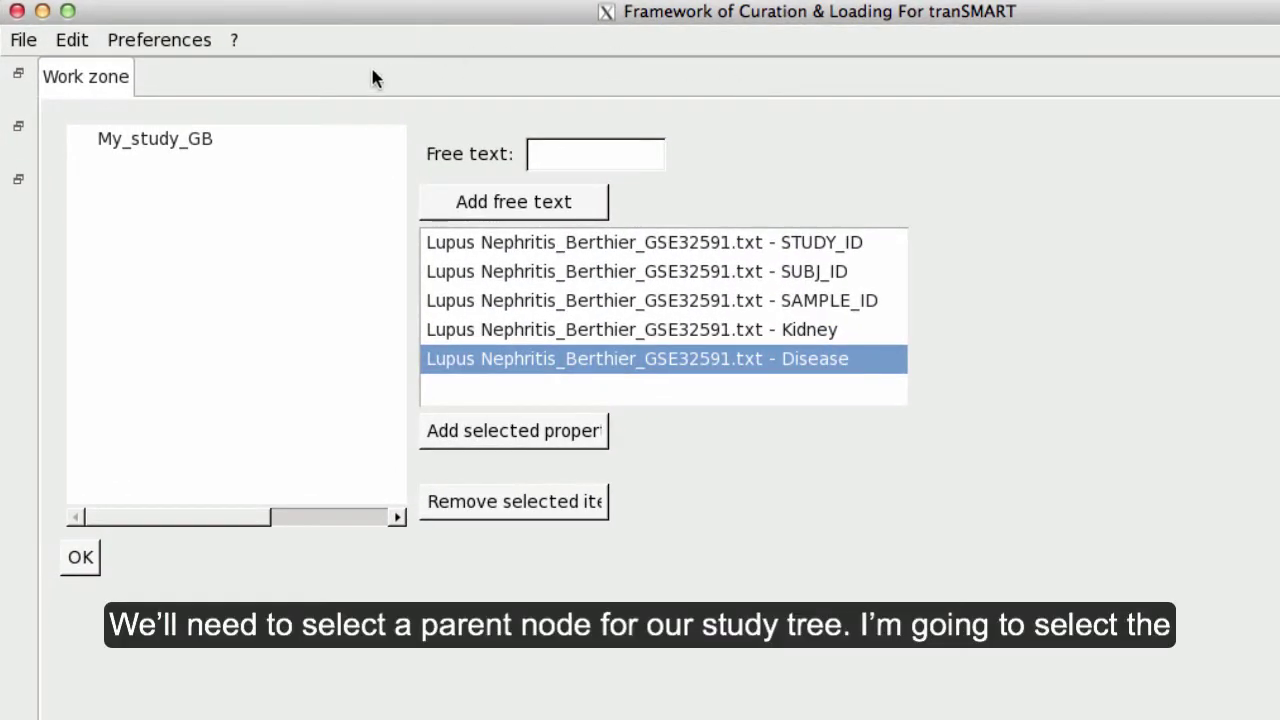
{"action": "left_click", "coordinate": [208, 143]}
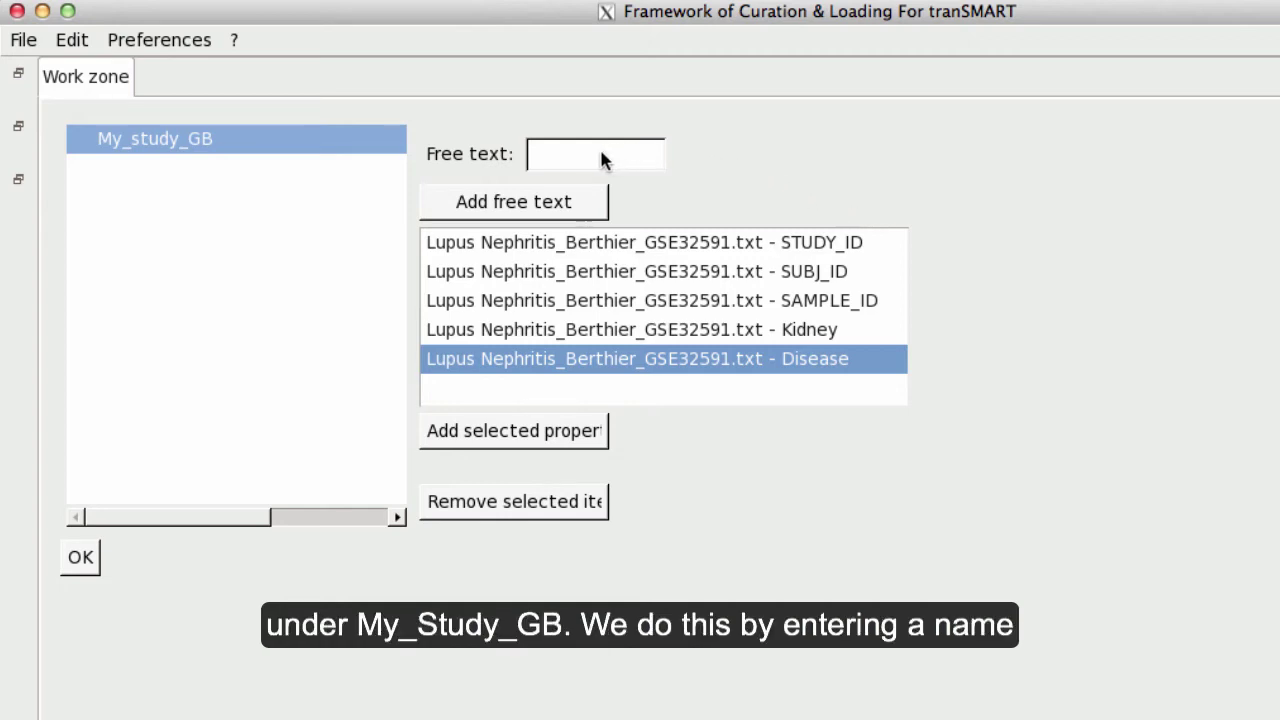
{"action": "left_click", "coordinate": [545, 158]}
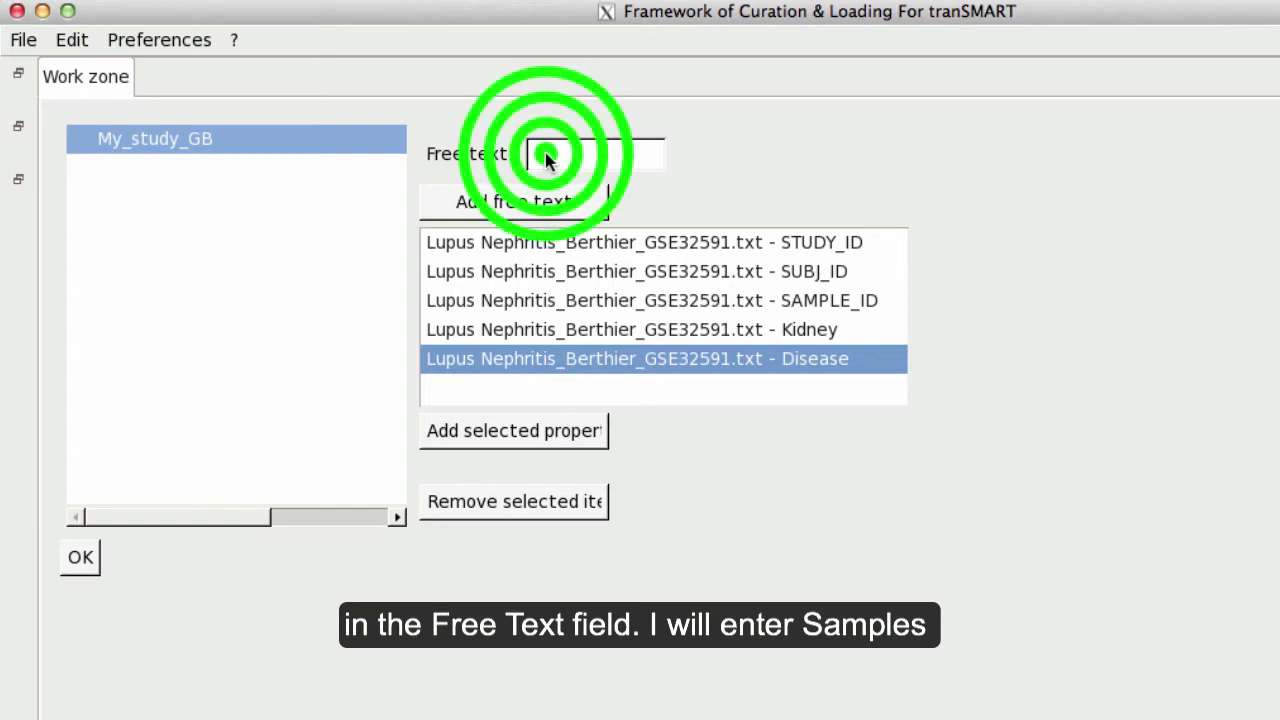
{"action": "type", "text": "S"}
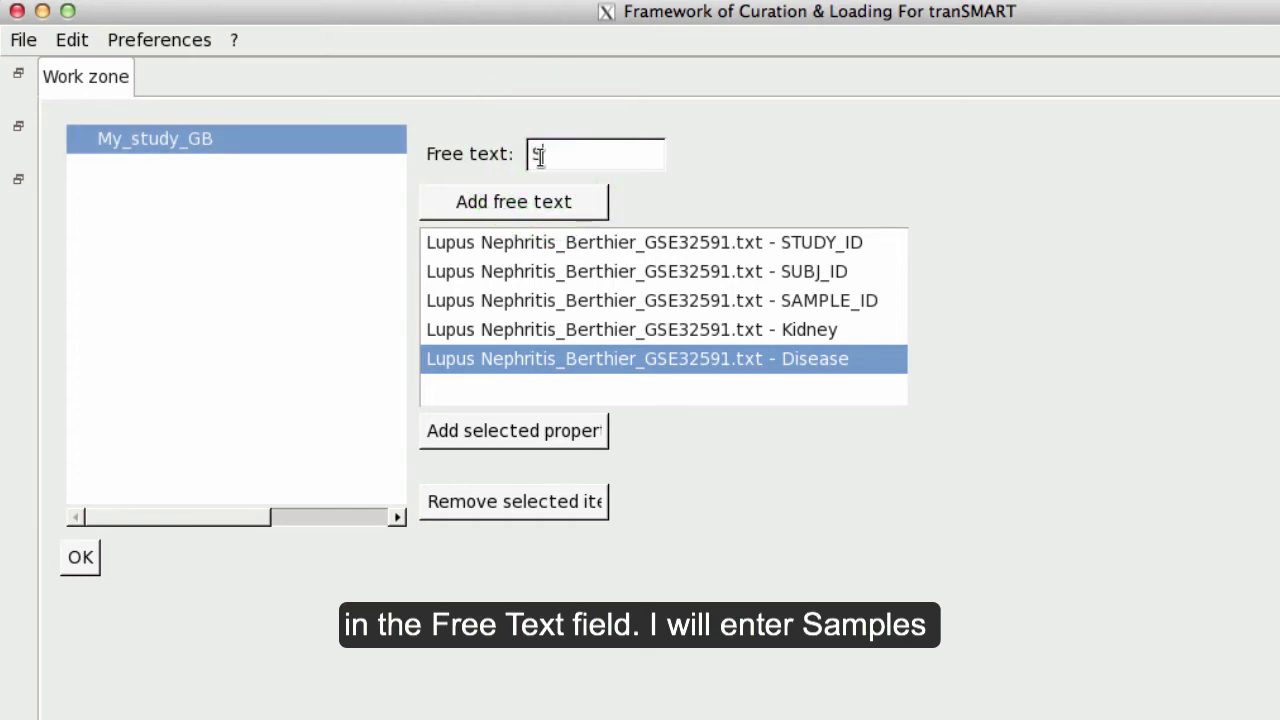
{"action": "type", "text": "amples and Timepoints"}
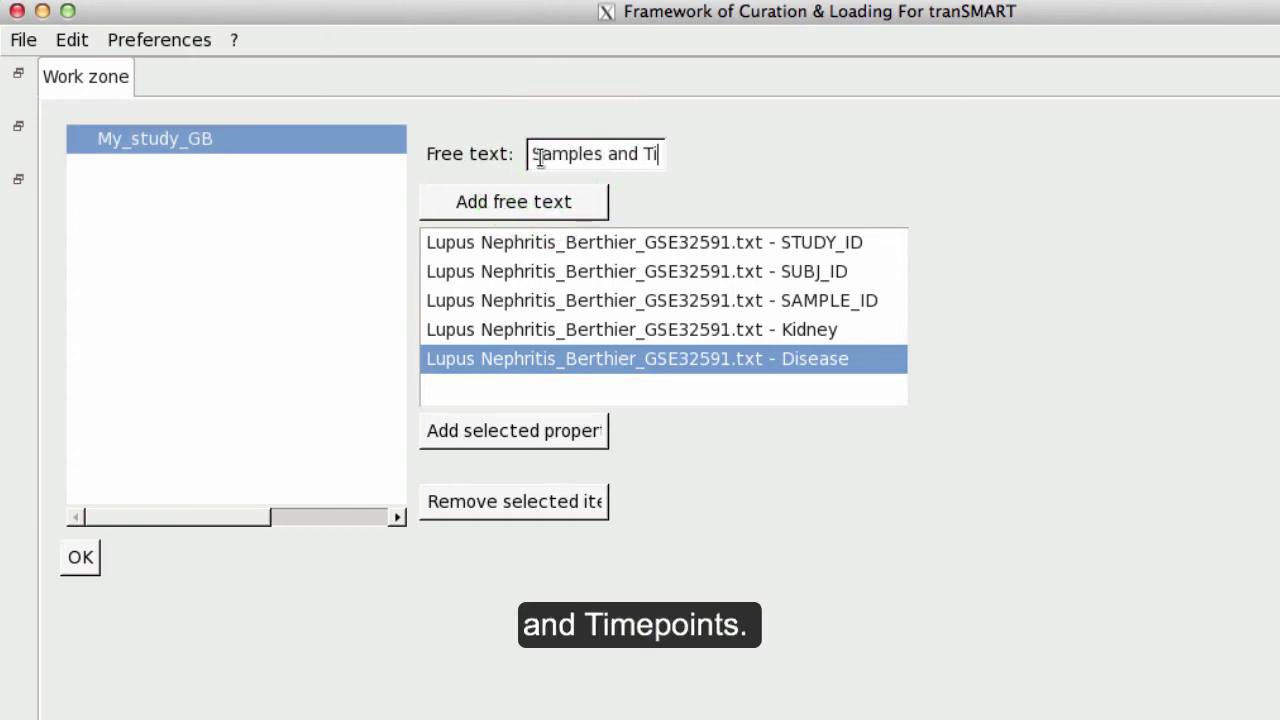
{"action": "left_click", "coordinate": [522, 204]}
{"action": "left_click", "coordinate": [522, 204]}
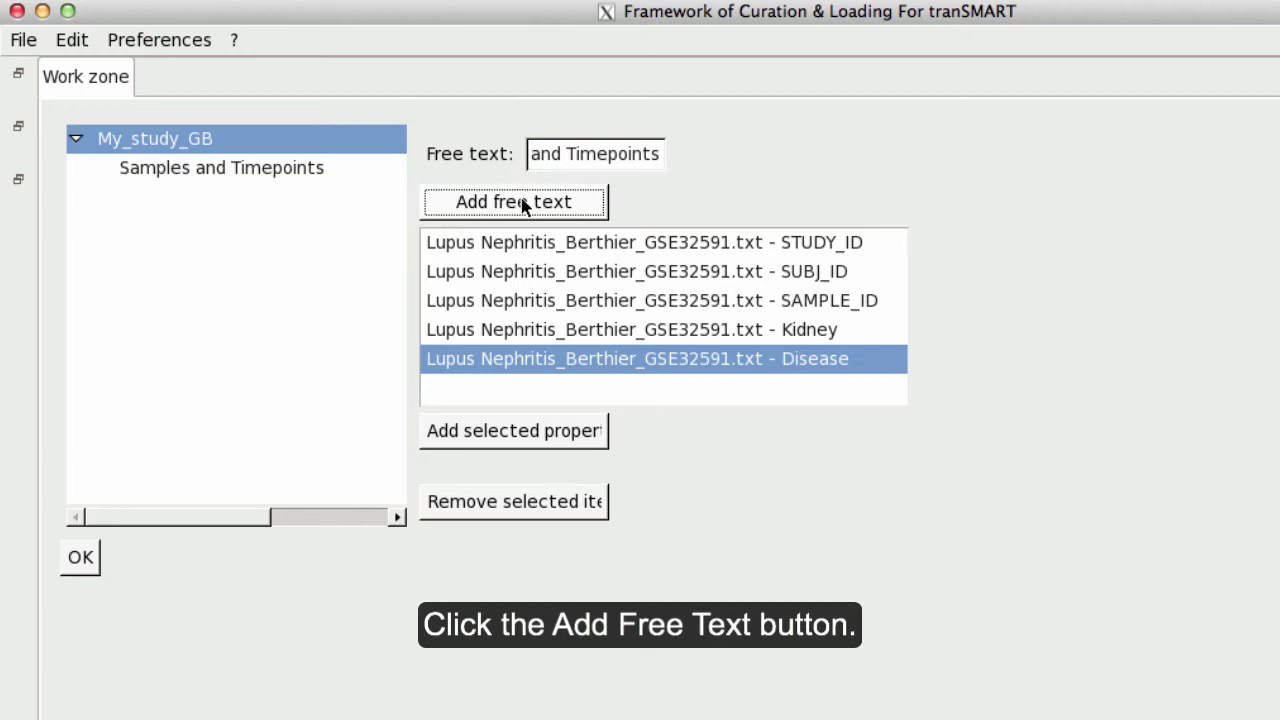
Add a free-text child node named Tissue Type under Samples and Timepoints in the study tree.
{"action": "left_click", "coordinate": [200, 173]}
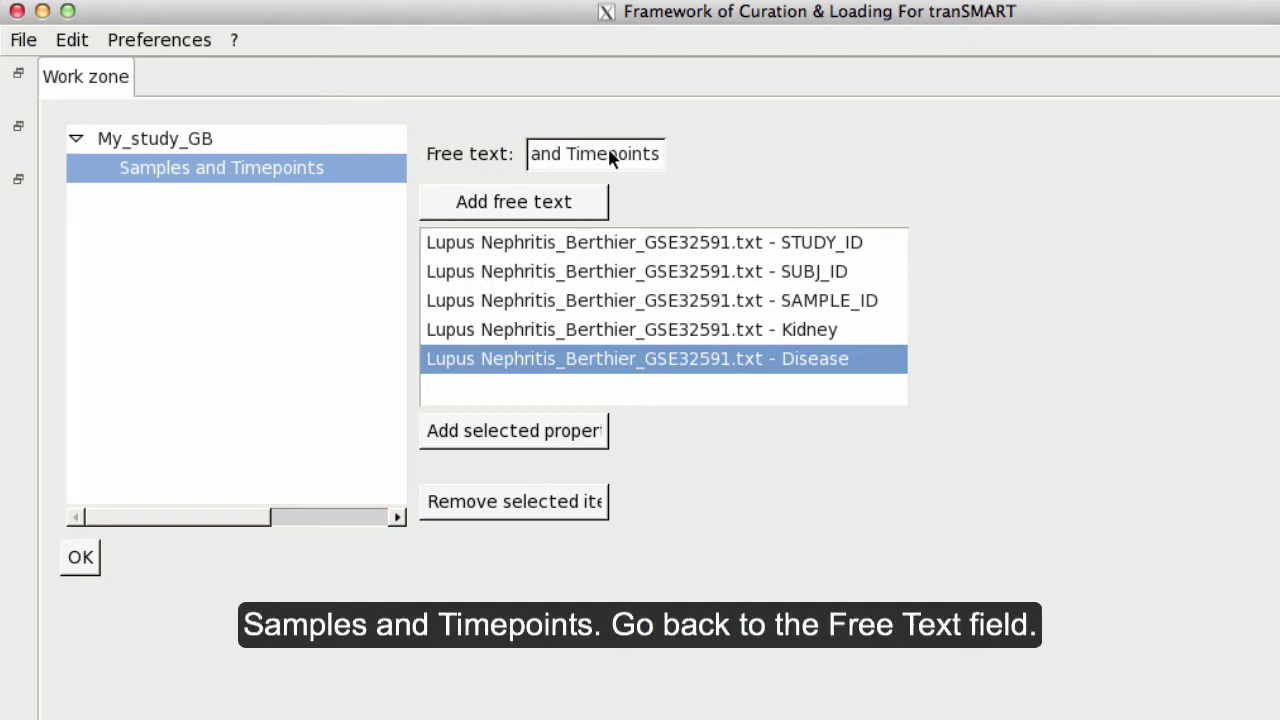
{"action": "left_click", "coordinate": [650, 155]}
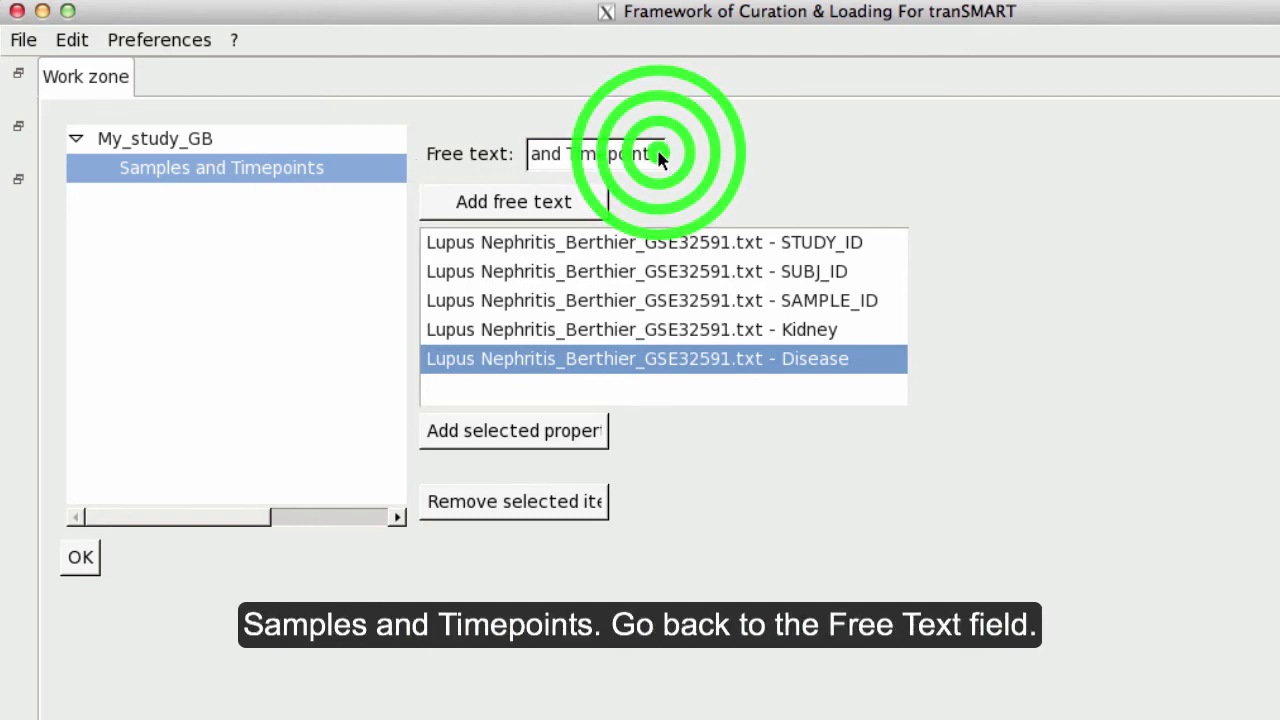
{"action": "key", "text": "BackSpace"}
{"action": "key", "text": "BackSpace"}
{"action": "key", "text": "BackSpace"}
{"action": "key", "text": "BackSpace"}
{"action": "key", "text": "BackSpace"}
{"action": "key", "text": "BackSpace"}
{"action": "key", "text": "BackSpace"}
{"action": "key", "text": "BackSpace"}
{"action": "key", "text": "BackSpace"}
{"action": "key", "text": "BackSpace"}
{"action": "key", "text": "BackSpace"}
{"action": "key", "text": "BackSpace"}
{"action": "key", "text": "BackSpace"}
{"action": "key", "text": "BackSpace"}
{"action": "key", "text": "BackSpace"}
{"action": "key", "text": "BackSpace"}
{"action": "key", "text": "BackSpace"}
{"action": "key", "text": "BackSpace"}
{"action": "key", "text": "BackSpace"}
{"action": "key", "text": "BackSpace"}
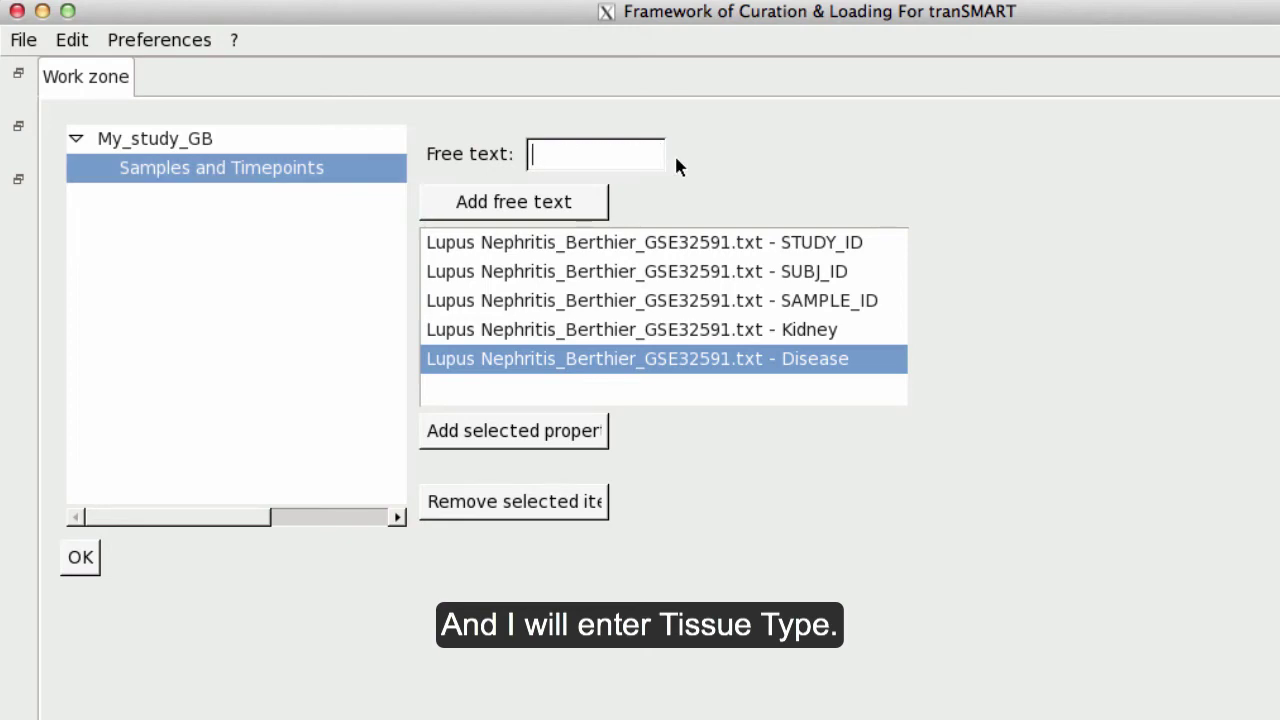
{"action": "type", "text": "Tissue"}
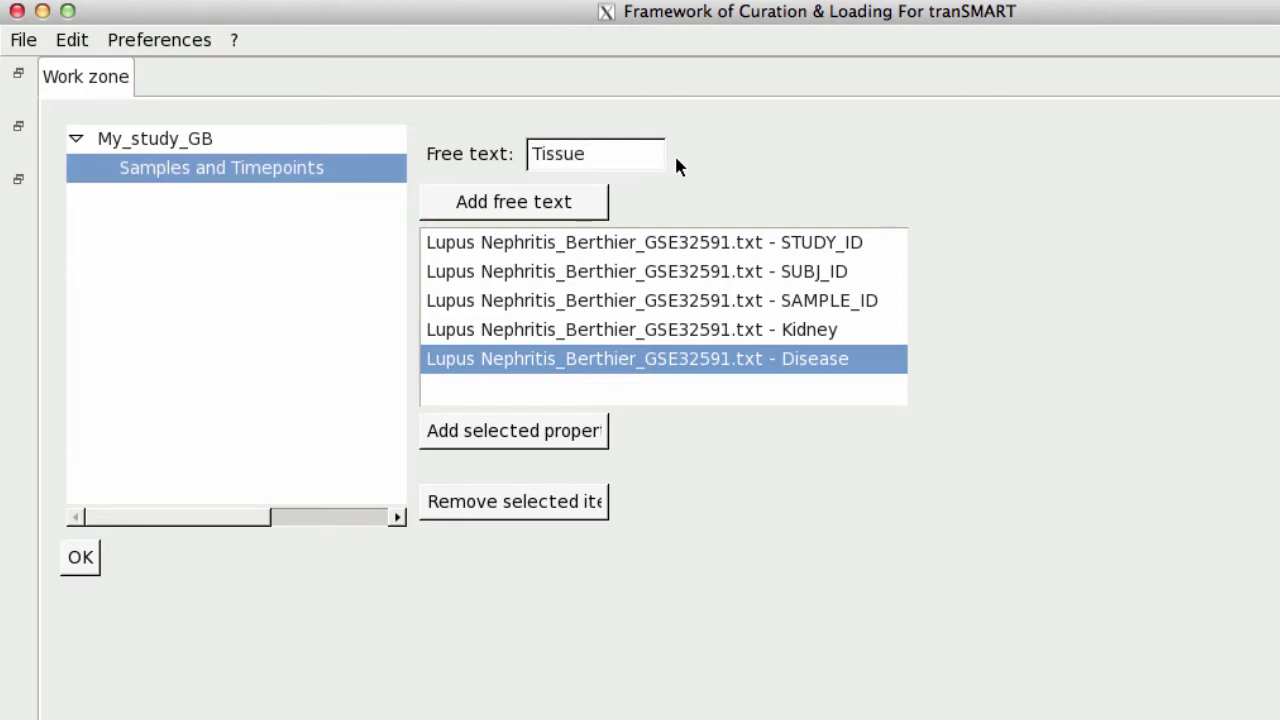
{"action": "type", "text": " Type"}
{"action": "left_click", "coordinate": [537, 200]}
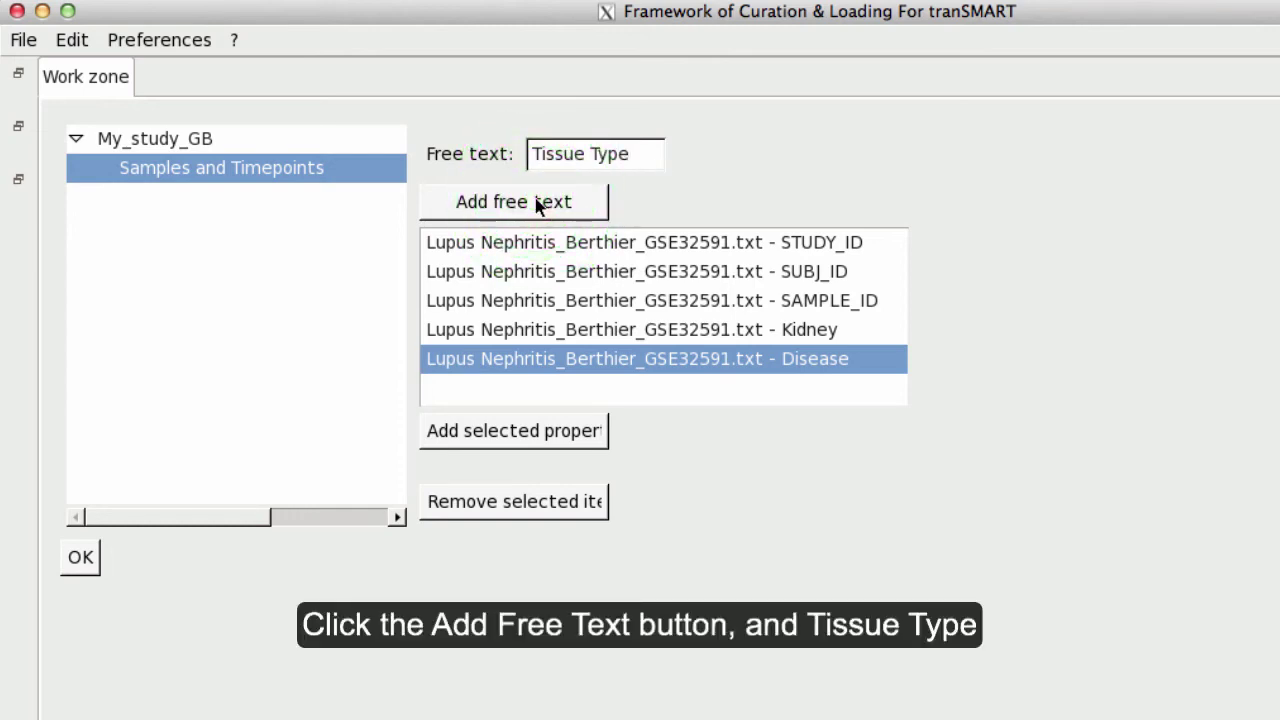
{"action": "left_click", "coordinate": [537, 203]}
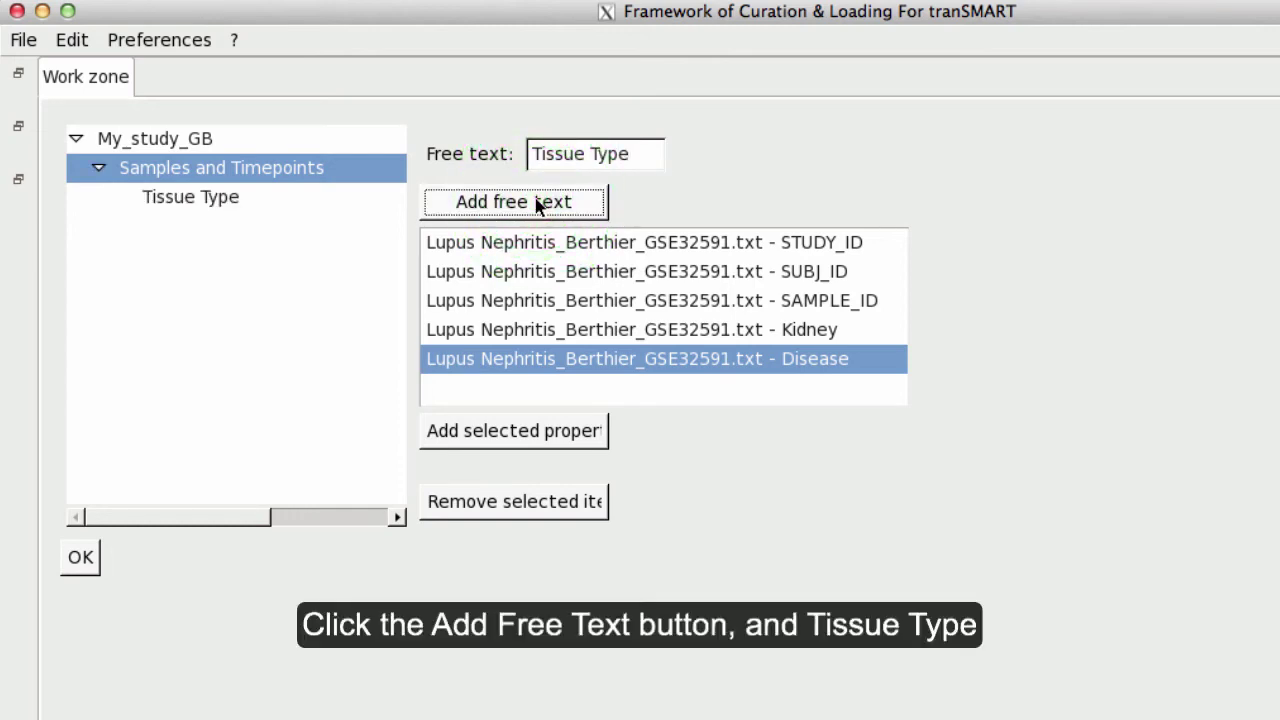
Add a free-text child node named Kidney under Tissue Type in the study tree.
{"action": "left_click", "coordinate": [193, 198]}
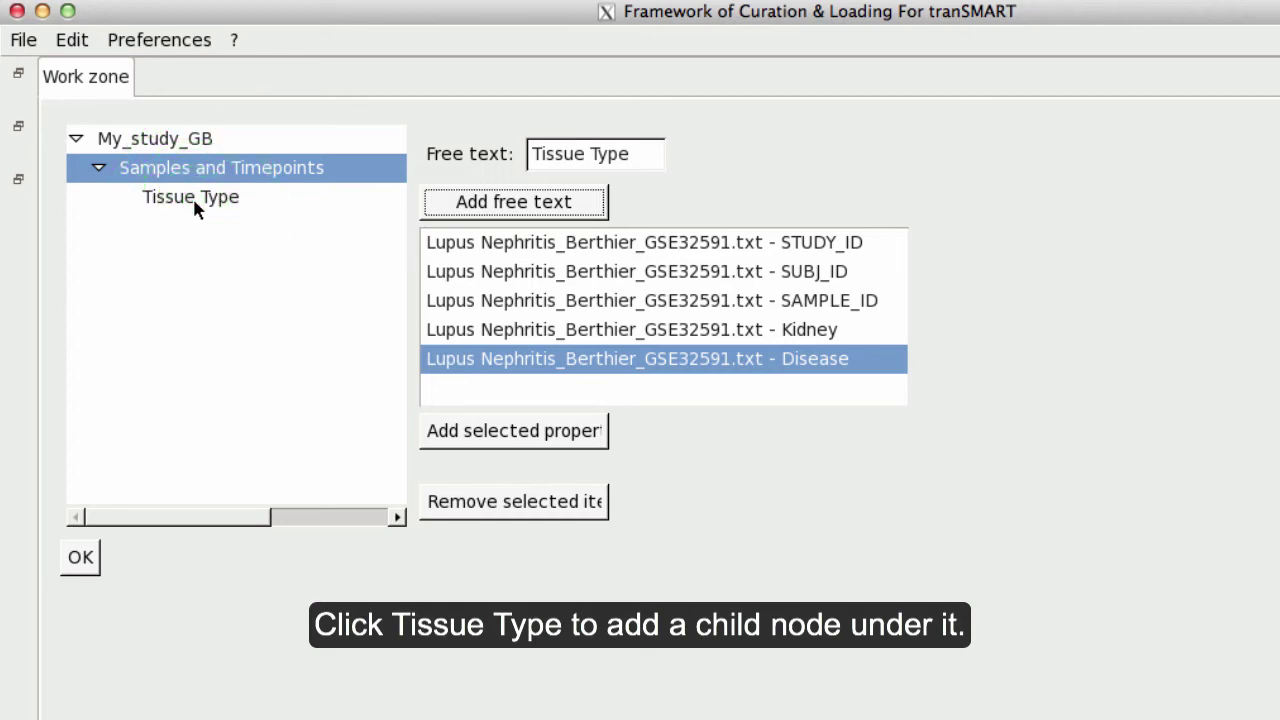
{"action": "left_click", "coordinate": [628, 157]}
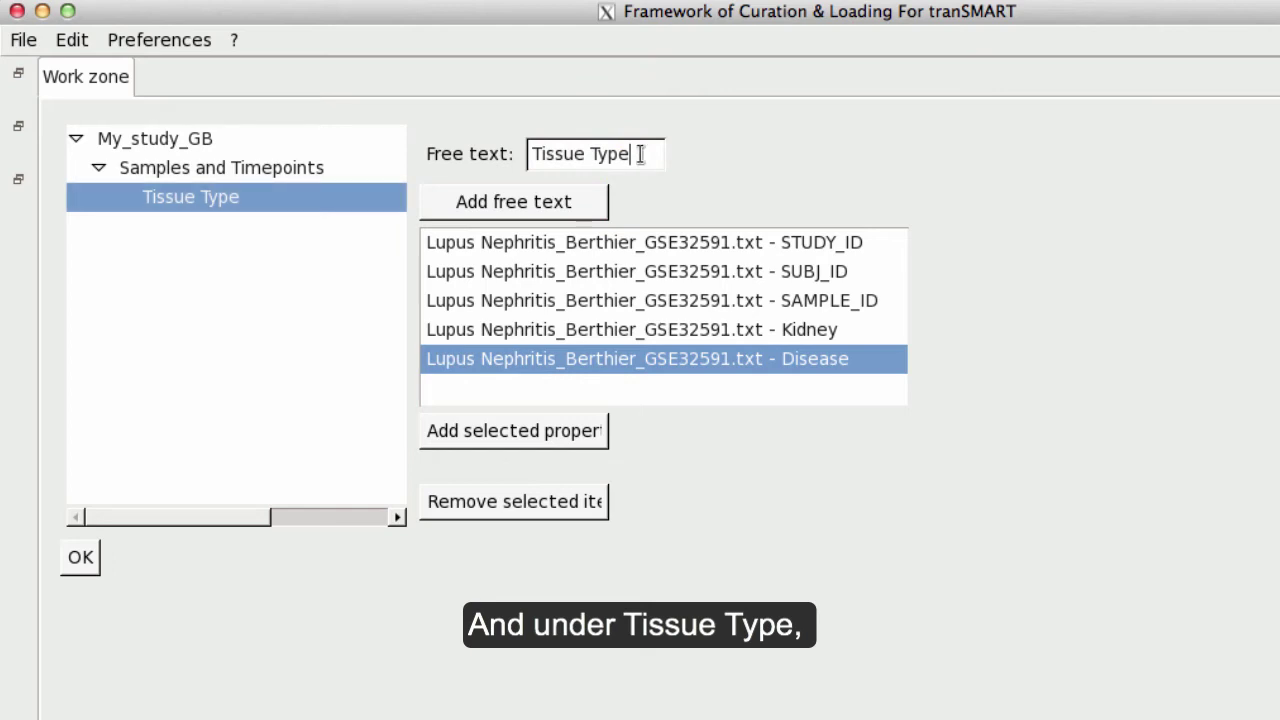
{"action": "key", "text": "BackSpace"}
{"action": "key", "text": "BackSpace"}
{"action": "key", "text": "BackSpace"}
{"action": "key", "text": "BackSpace"}
{"action": "key", "text": "BackSpace"}
{"action": "key", "text": "BackSpace"}
{"action": "key", "text": "BackSpace"}
{"action": "key", "text": "BackSpace"}
{"action": "key", "text": "BackSpace"}
{"action": "key", "text": "BackSpace"}
{"action": "key", "text": "BackSpace"}
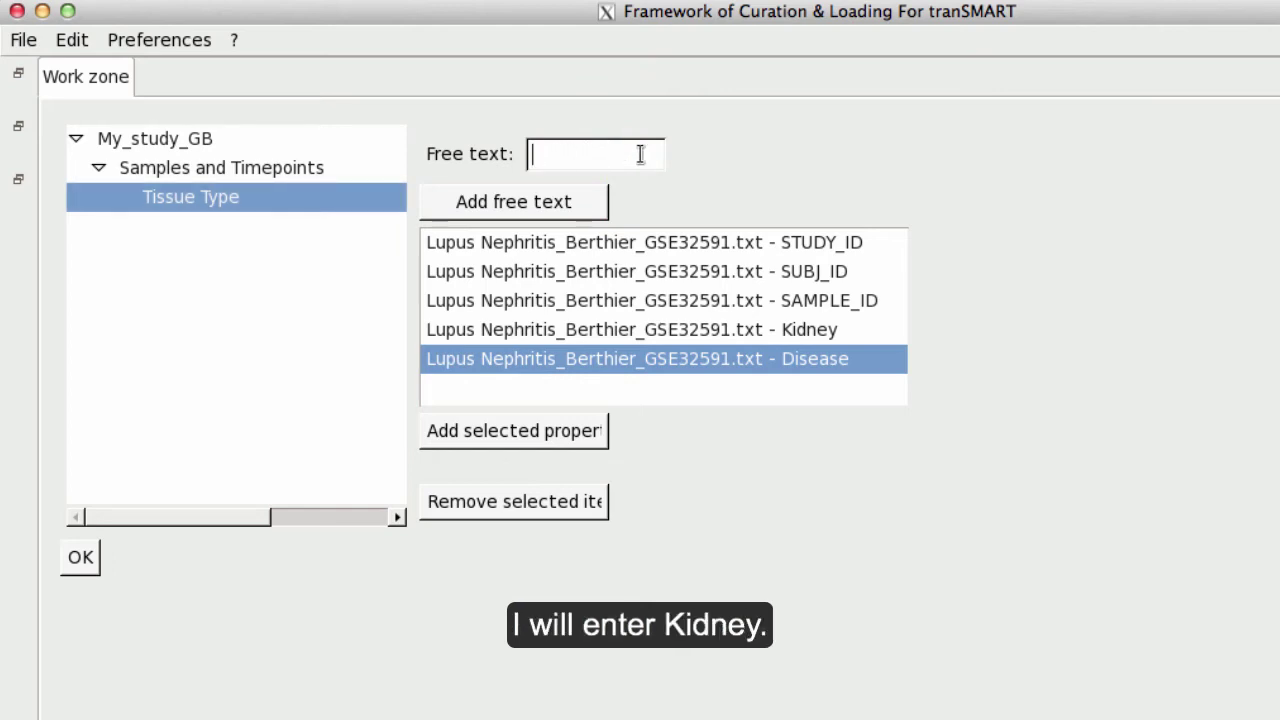
{"action": "type", "text": "Kidney"}
{"action": "left_click", "coordinate": [503, 203]}
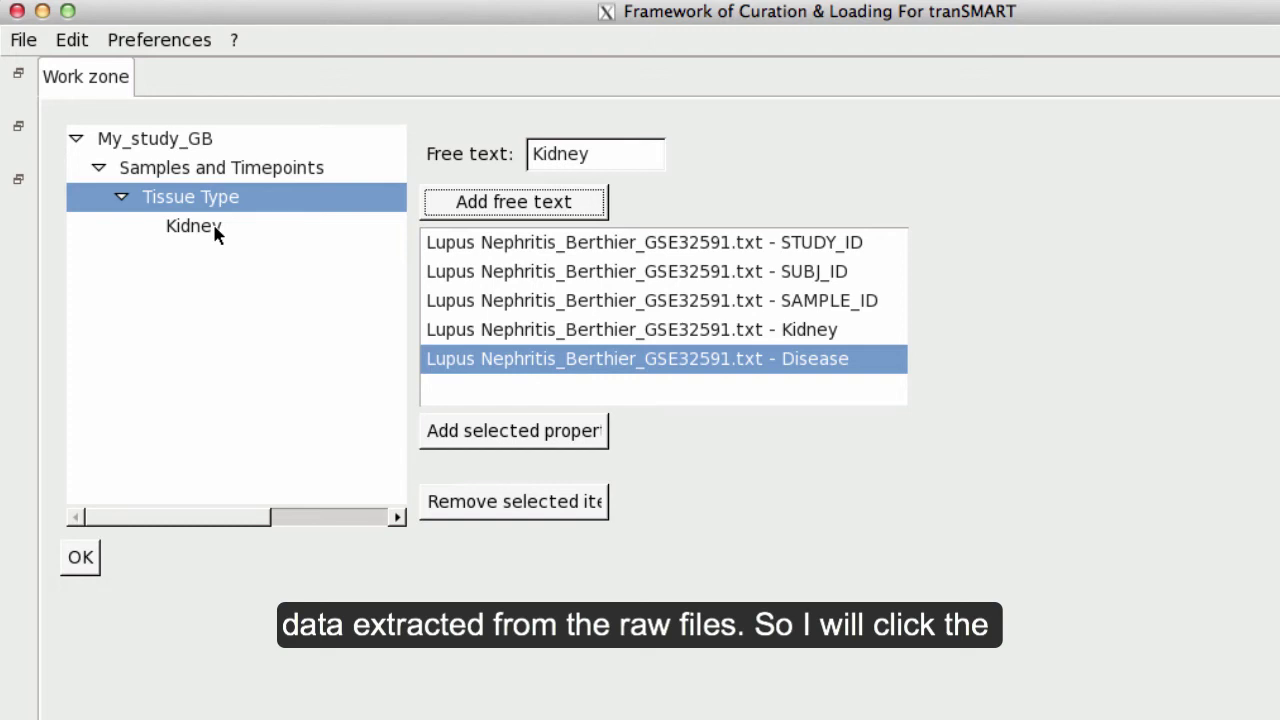
Add the Kidney property from Lupus Nephritis_Berthier_GSE32591.txt under the Kidney node and save the study tree to the column mapping file.
{"action": "left_click", "coordinate": [214, 229]}
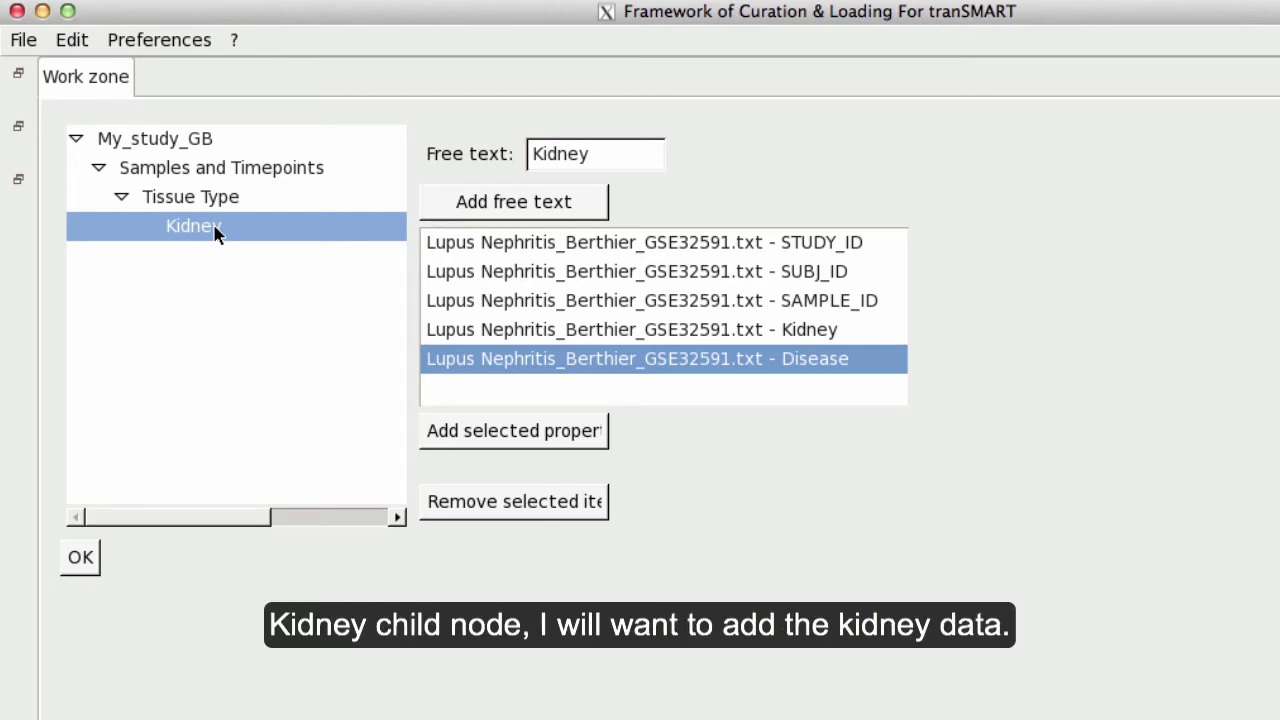
{"action": "left_click", "coordinate": [503, 333]}
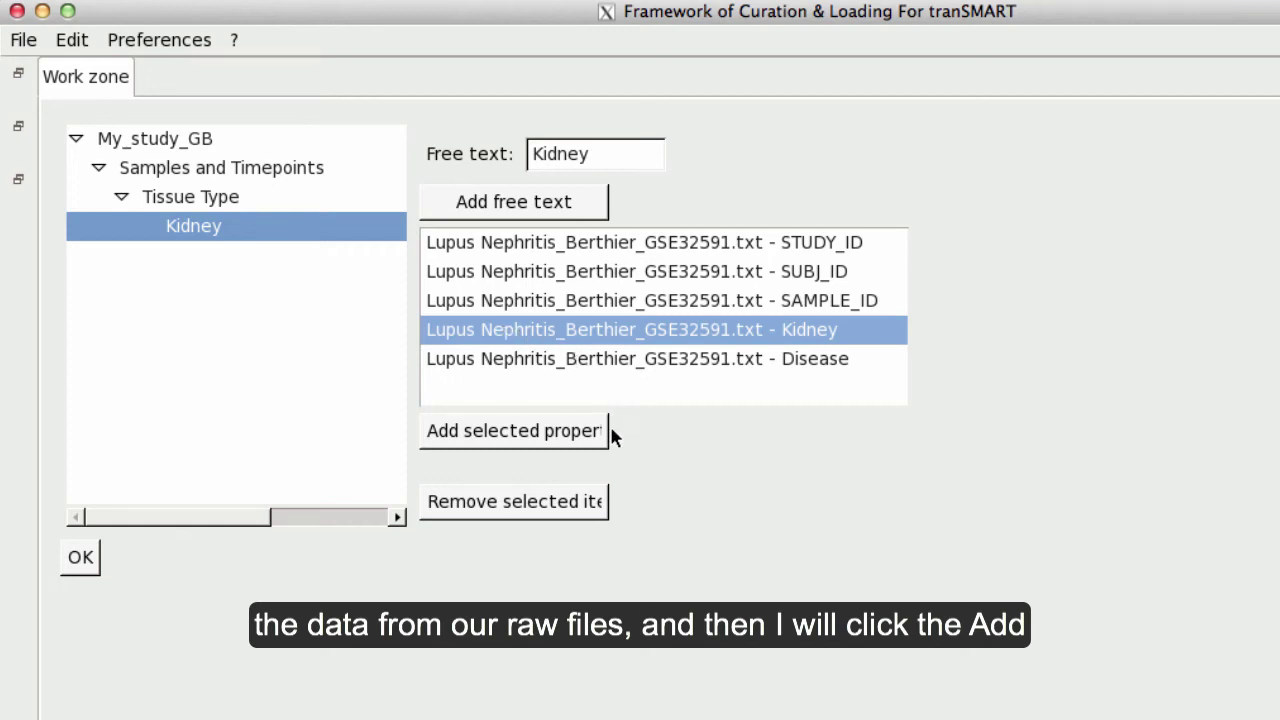
{"action": "left_click", "coordinate": [475, 435]}
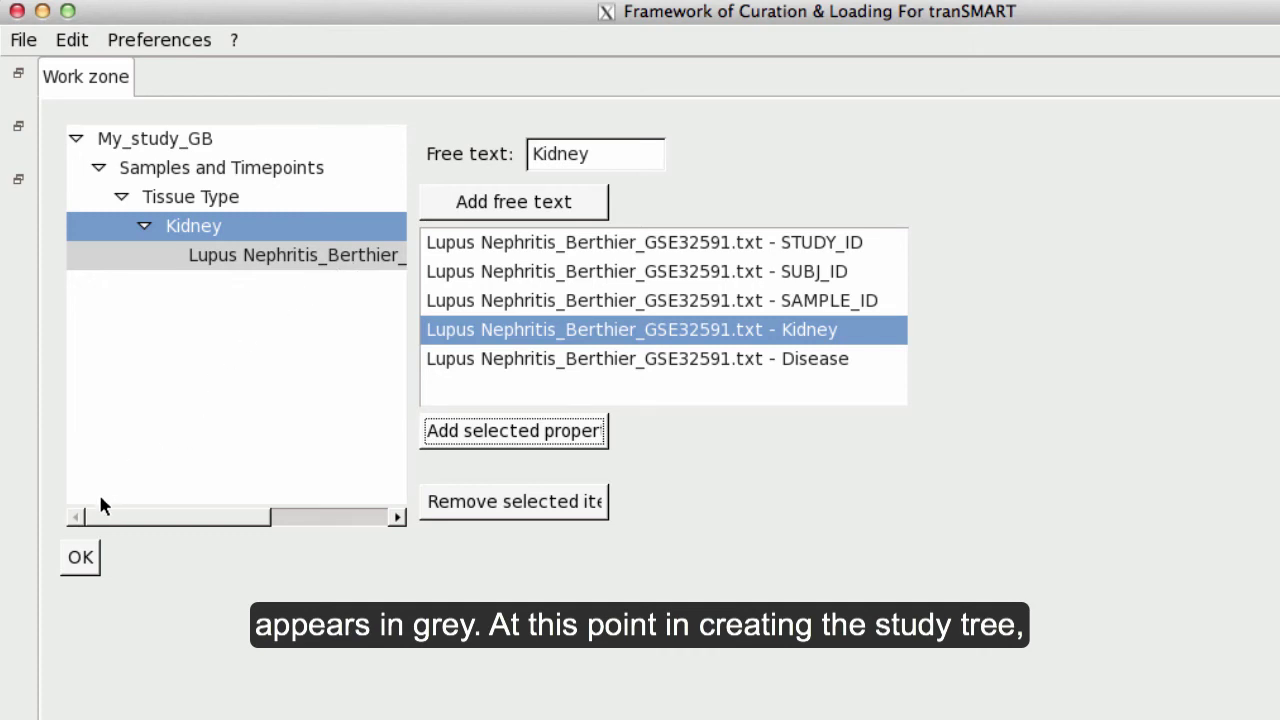
{"action": "left_click", "coordinate": [89, 562]}
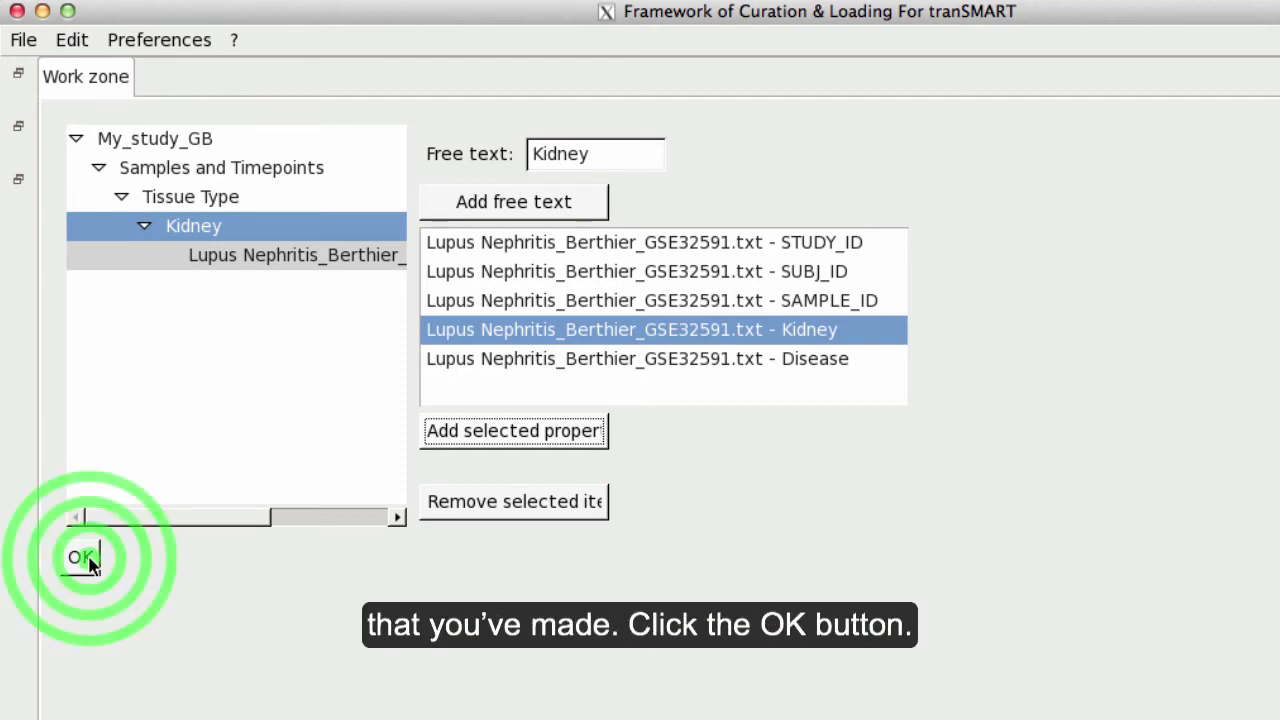
{"action": "left_click", "coordinate": [85, 560]}
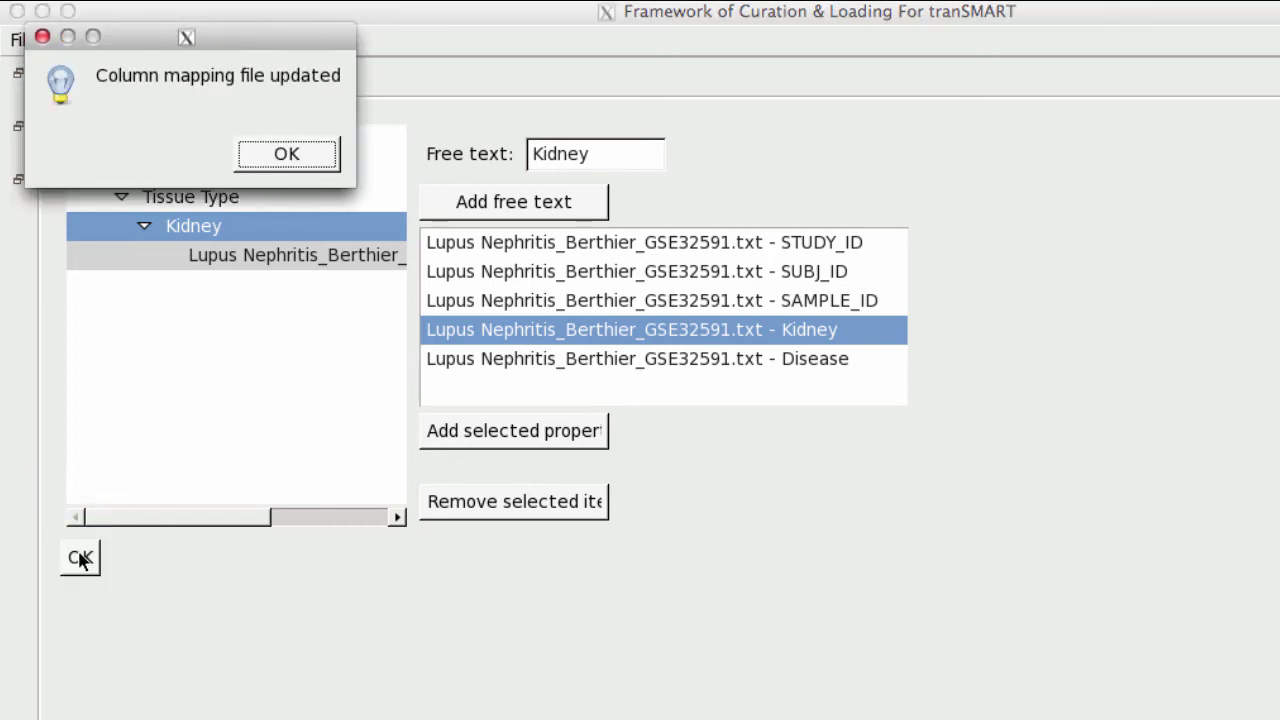
{"action": "left_click", "coordinate": [277, 160]}
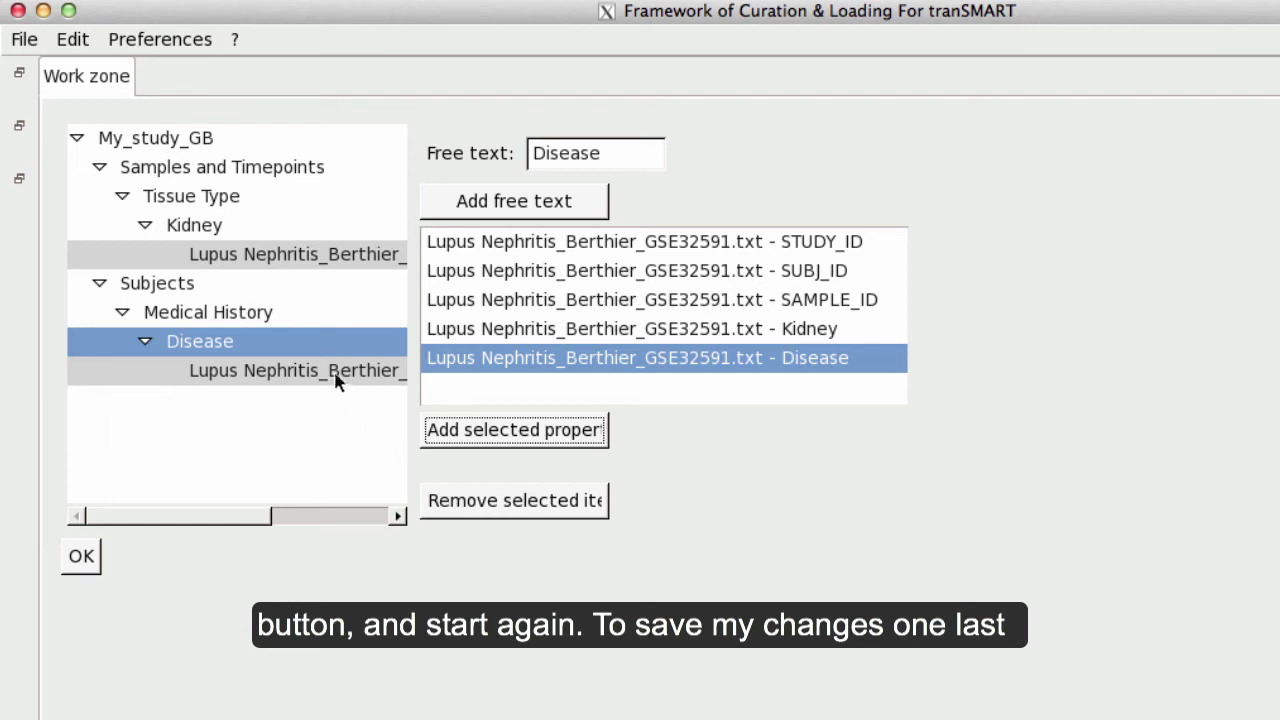
Save the study tree with its Subjects, Medical History and Disease branch to the column mapping file.
{"action": "left_click", "coordinate": [83, 561]}
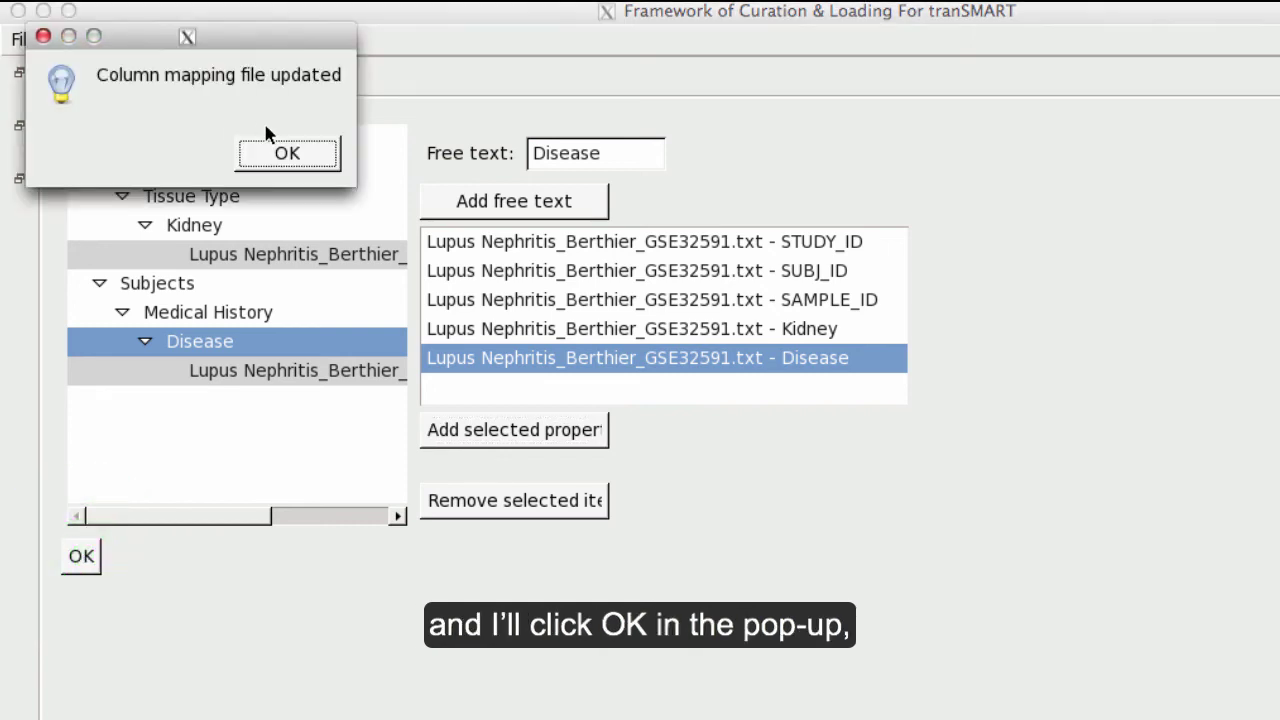
{"action": "left_click", "coordinate": [285, 153]}
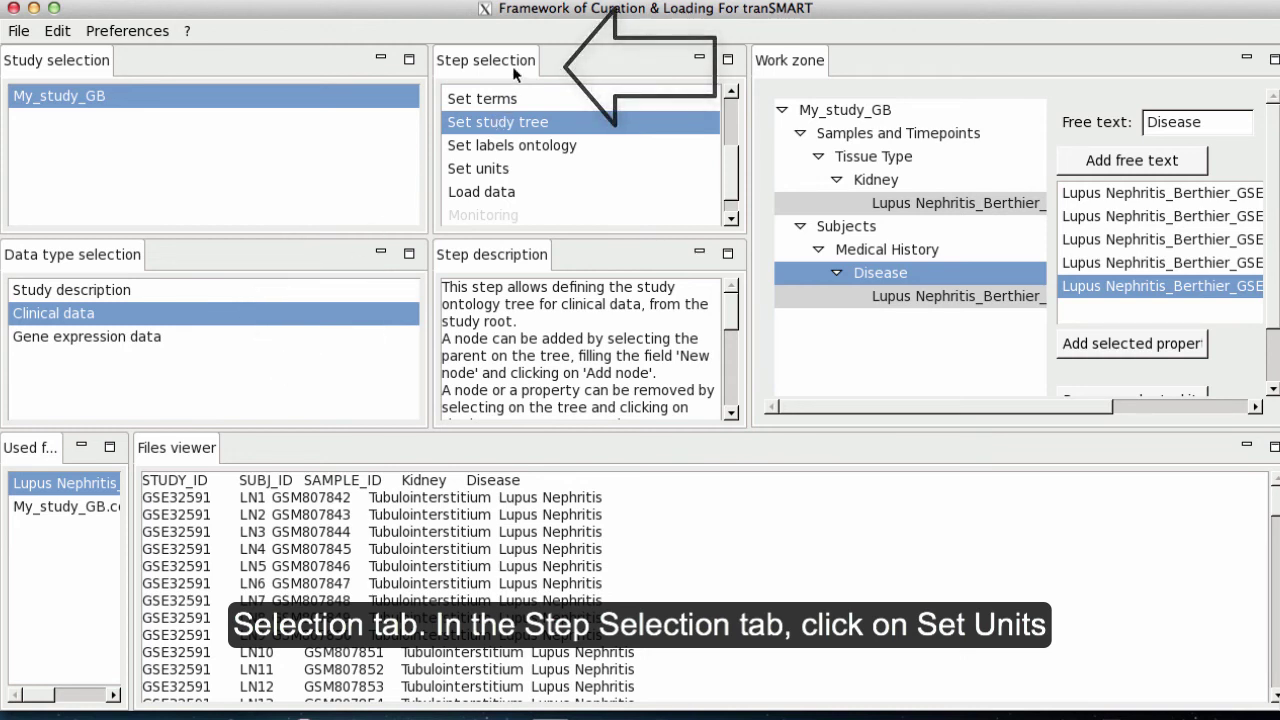
Open the unit settings for the clinical data and examine the columns offered as value column and unit column.
{"action": "left_click", "coordinate": [487, 169]}
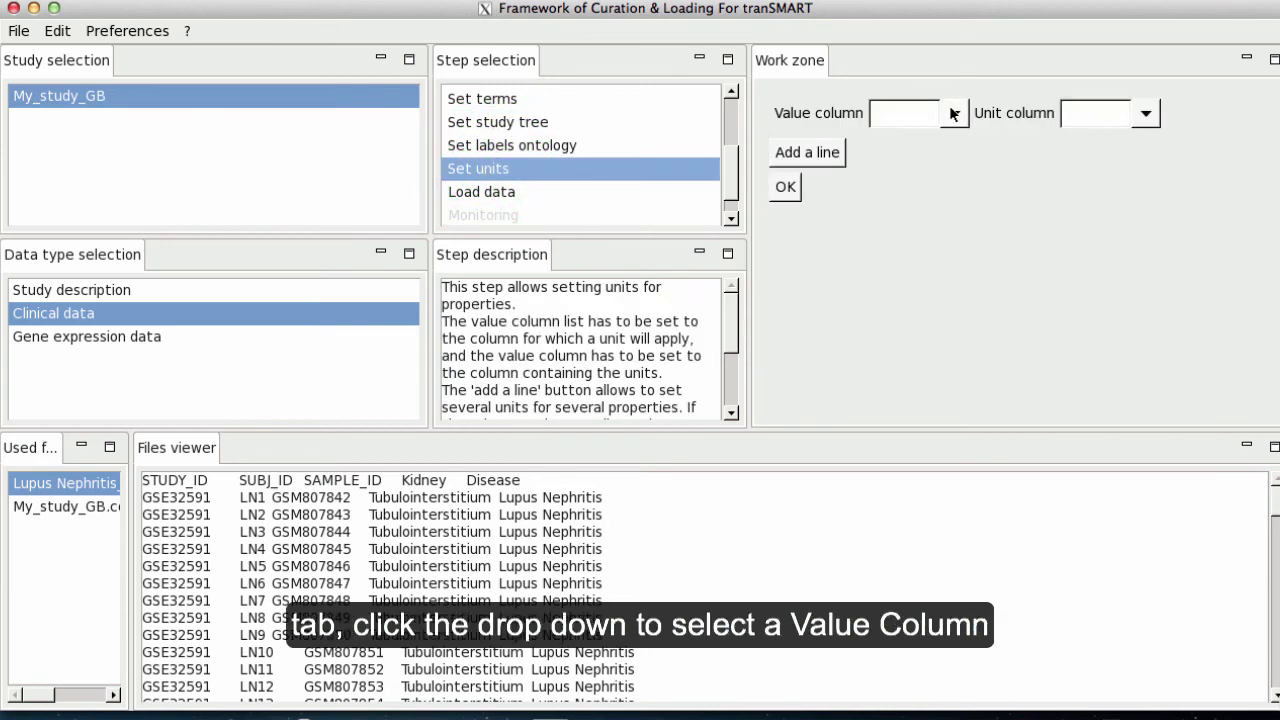
{"action": "left_click", "coordinate": [954, 113]}
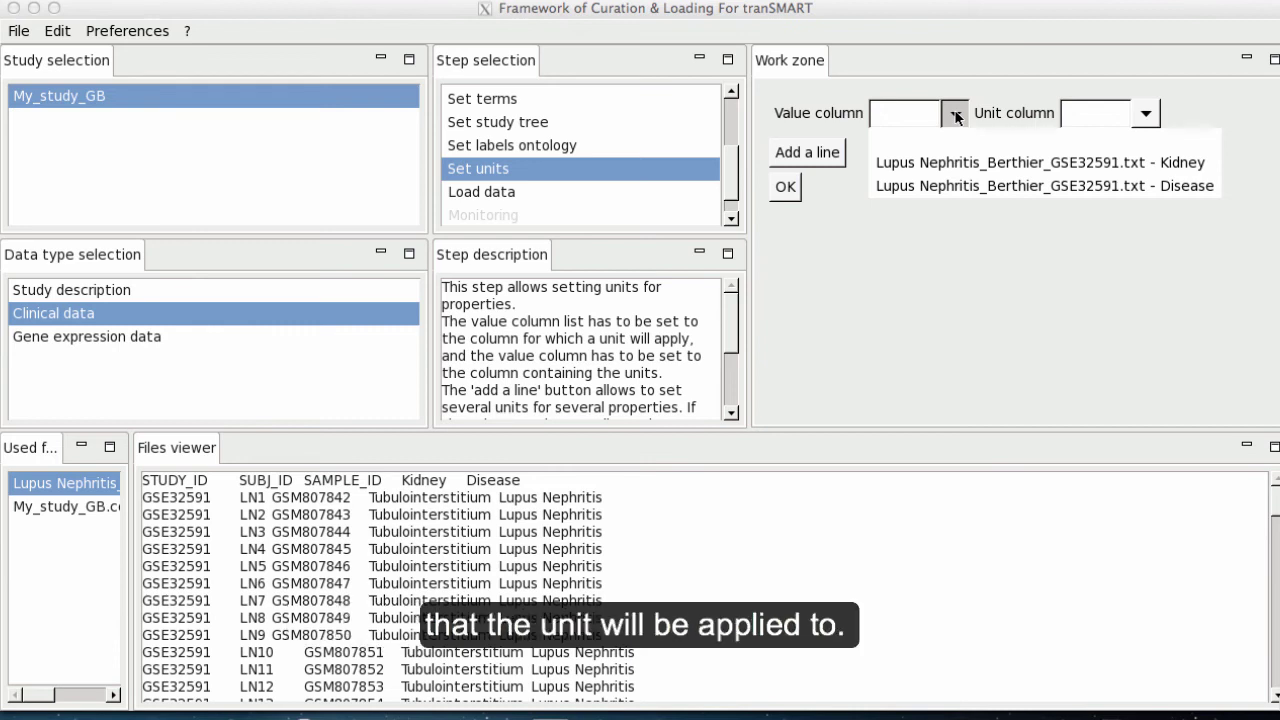
{"action": "left_click", "coordinate": [1146, 114]}
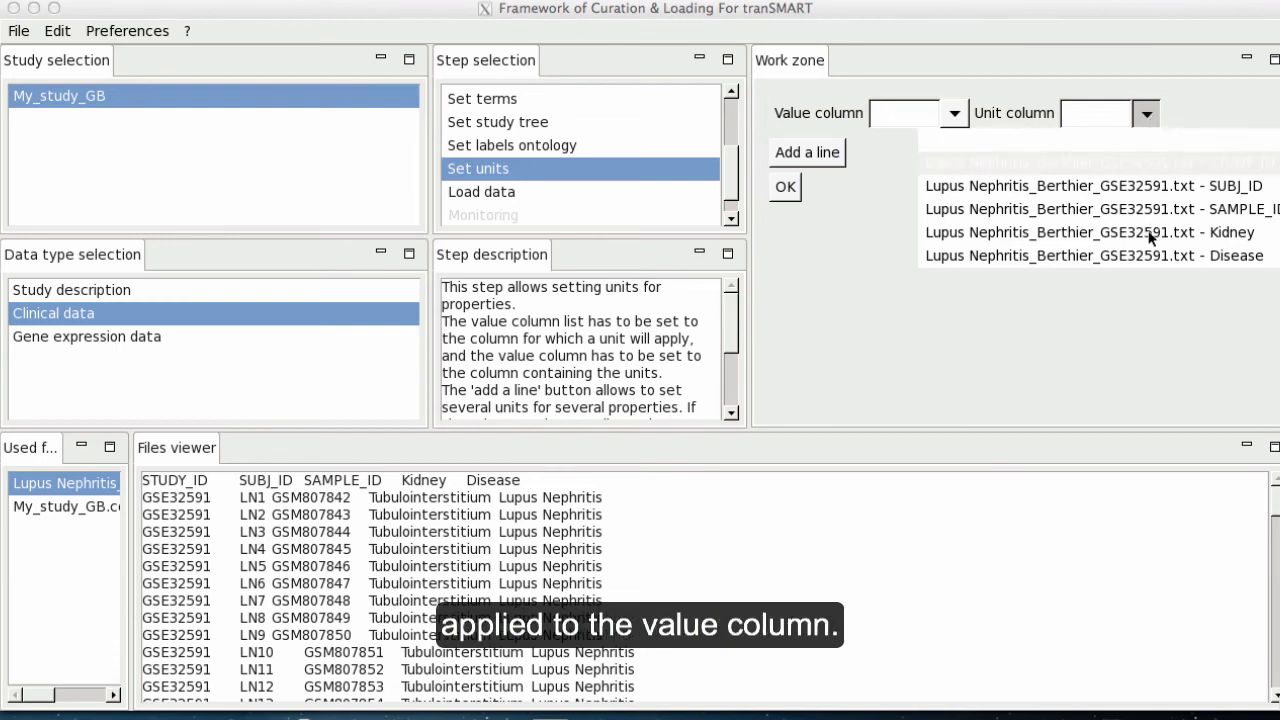
{"action": "left_click", "coordinate": [886, 155]}
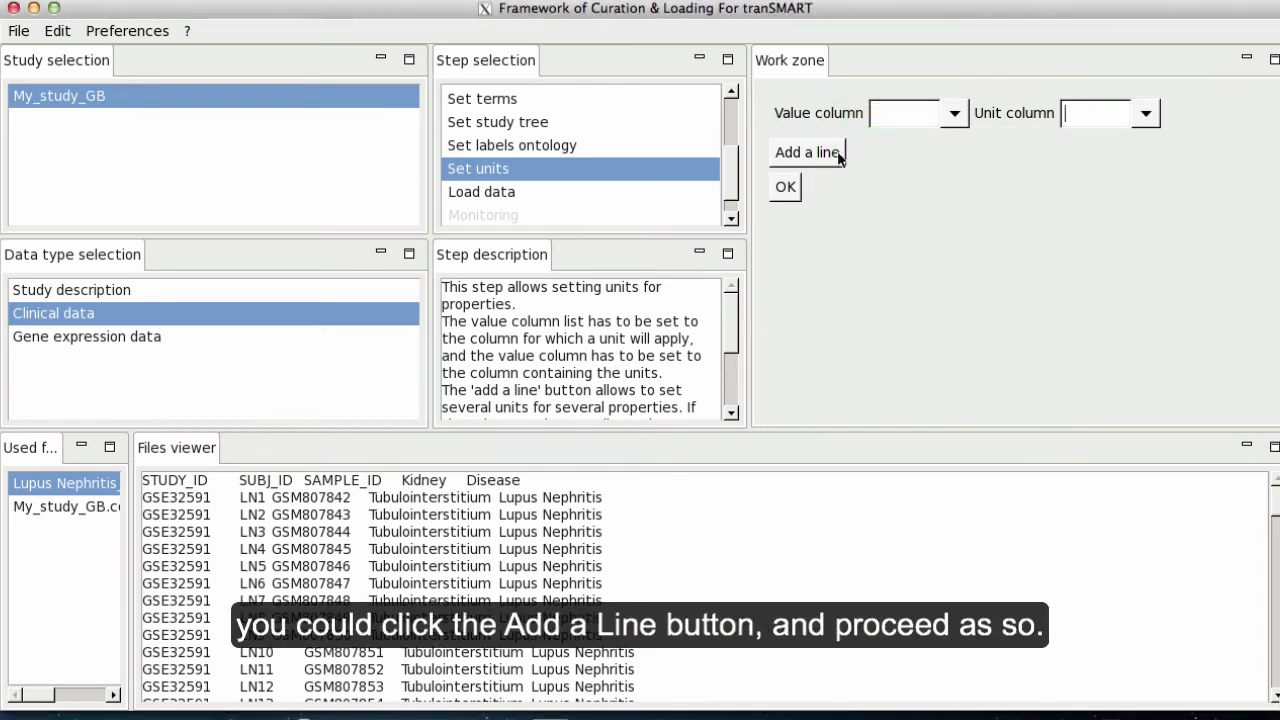
{"action": "left_click", "coordinate": [834, 155]}
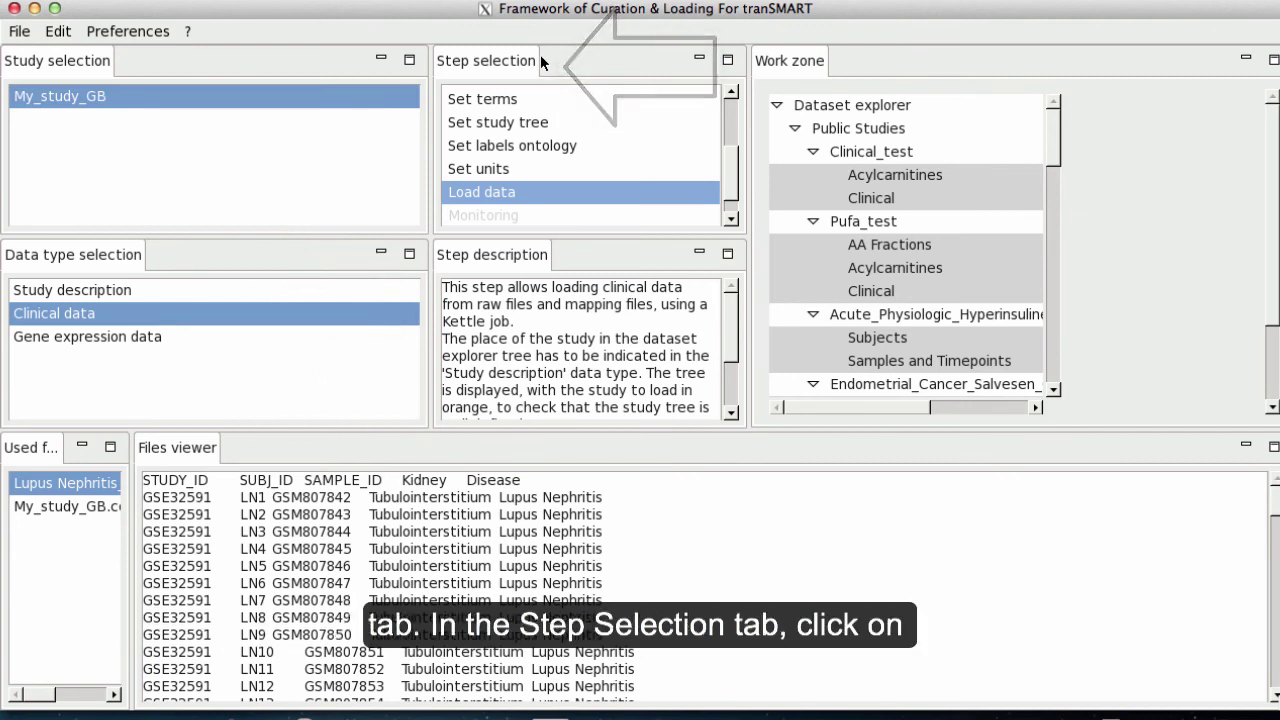
Load the clinical data of My_study_GB into the transmart database and acknowledge the end of the loading process.
{"action": "left_click", "coordinate": [559, 193]}
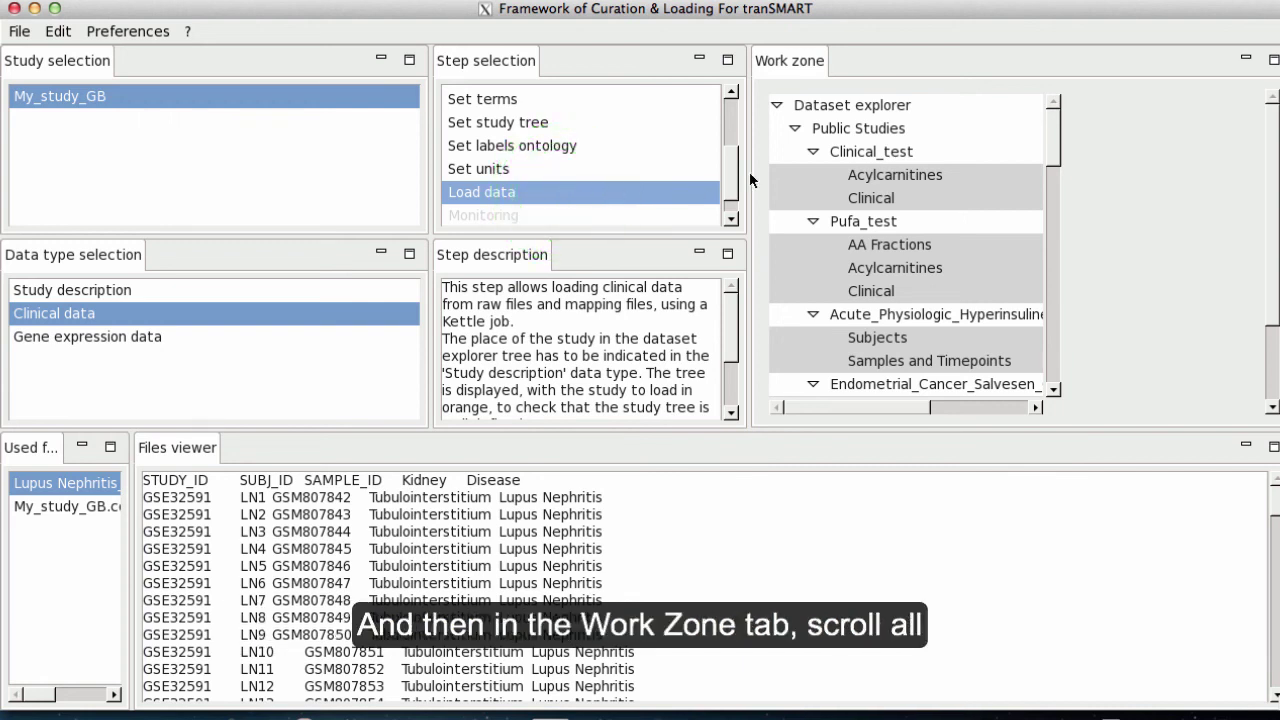
{"action": "left_click", "coordinate": [1272, 121]}
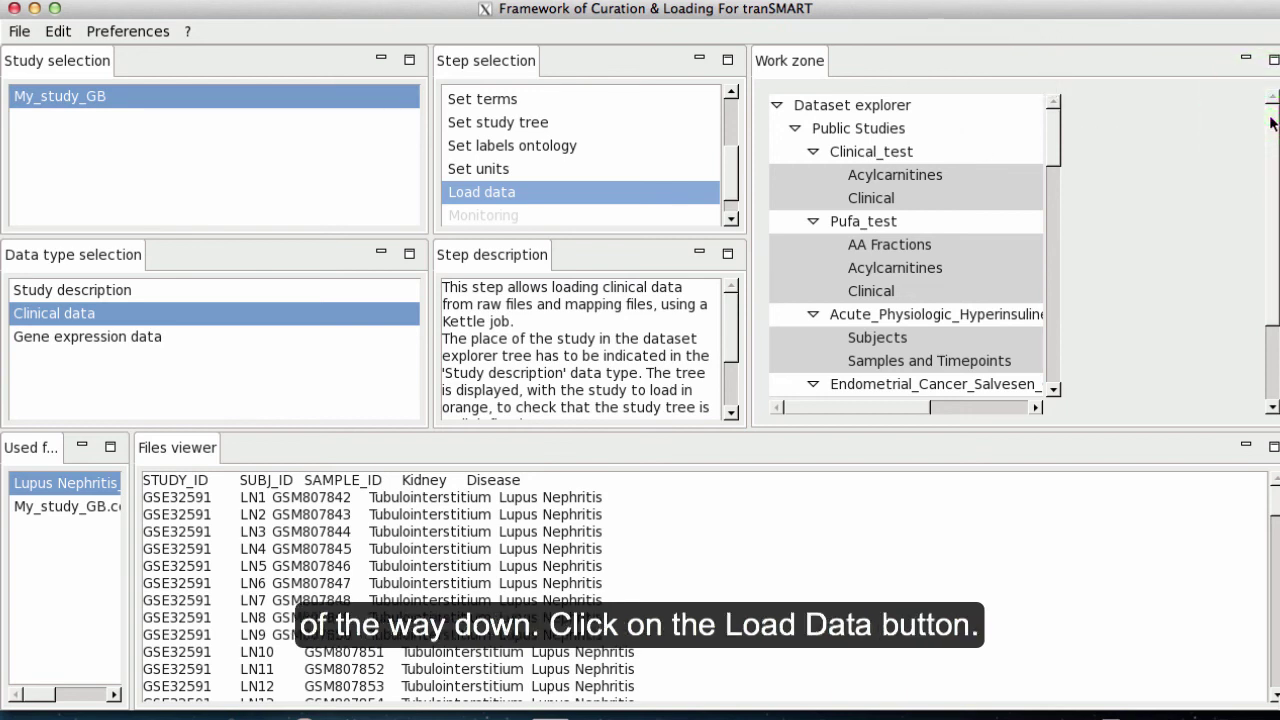
{"action": "scroll", "coordinate": [1272, 125], "scroll_direction": "down", "scroll_amount": 5}
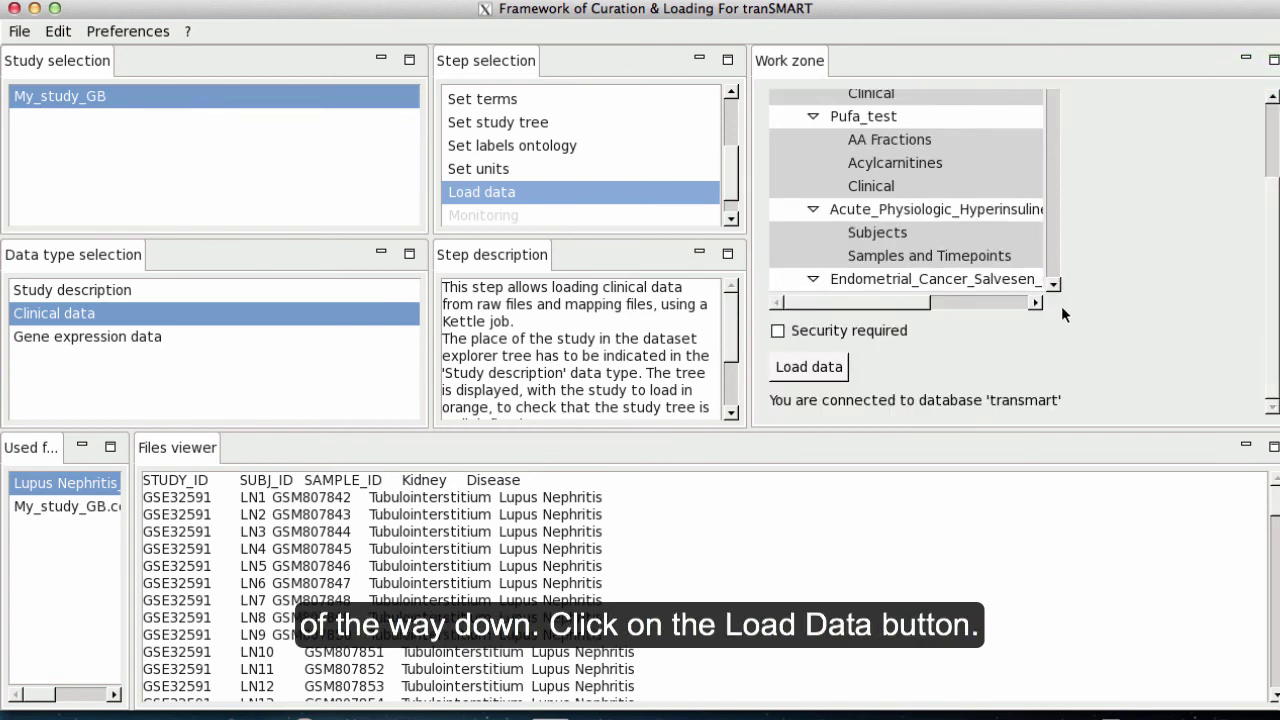
{"action": "left_click", "coordinate": [834, 369]}
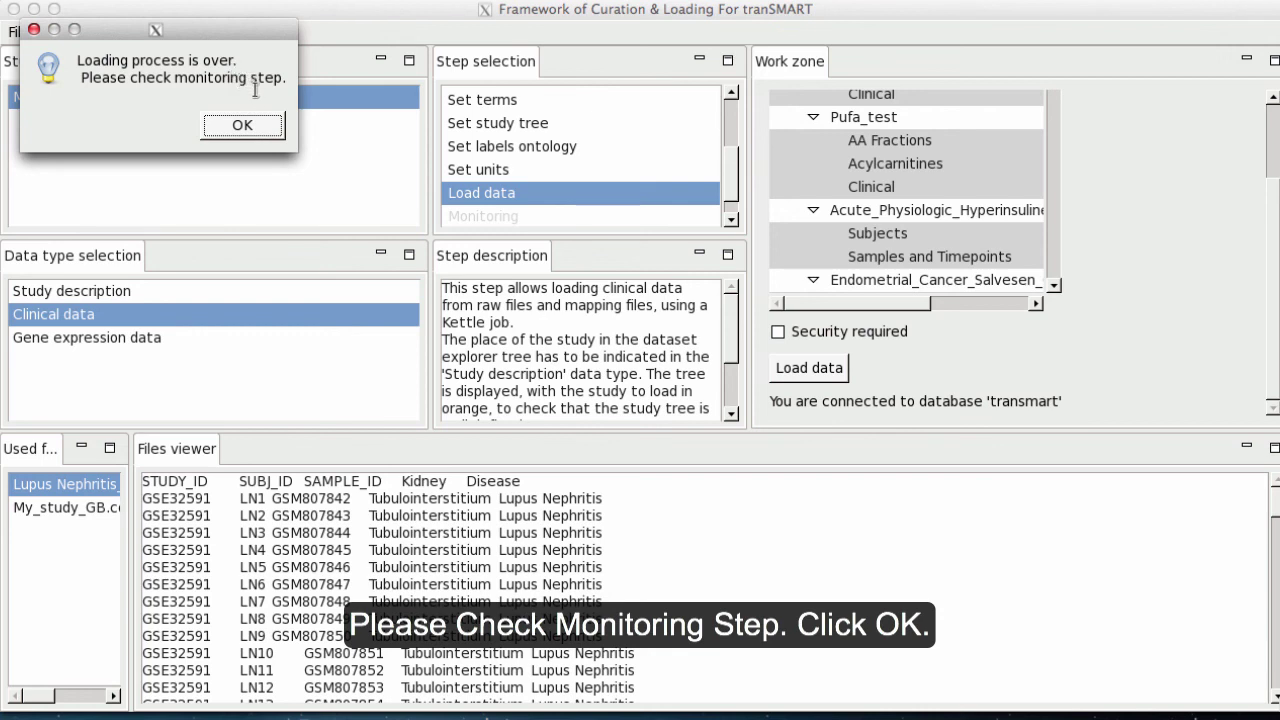
{"action": "left_click", "coordinate": [252, 130]}
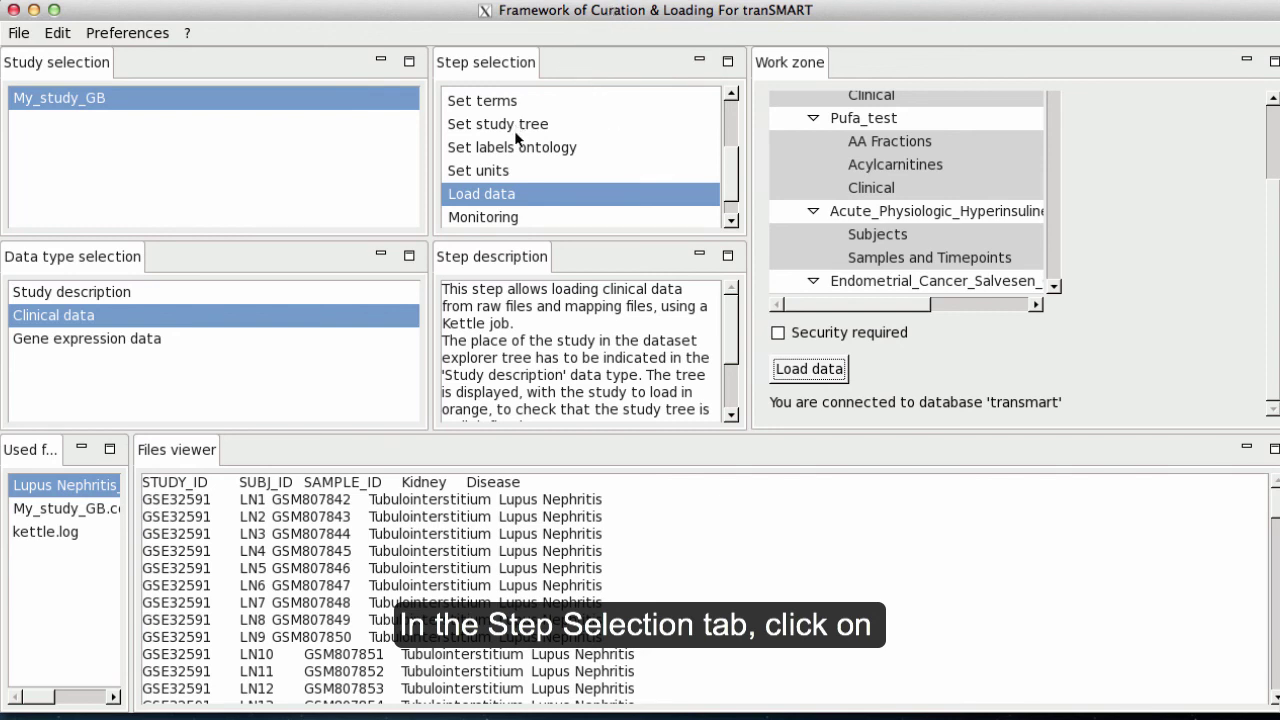
Open the Monitoring step for the clinical data load.
{"action": "left_click", "coordinate": [502, 216]}
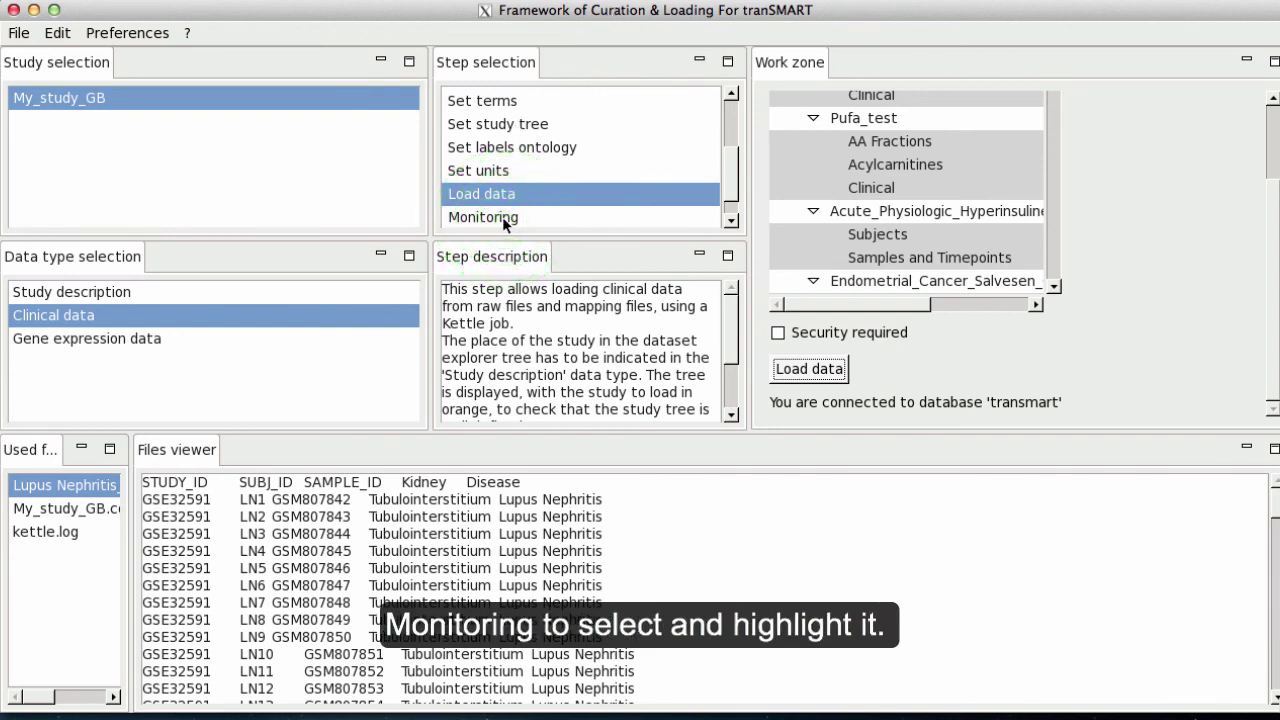